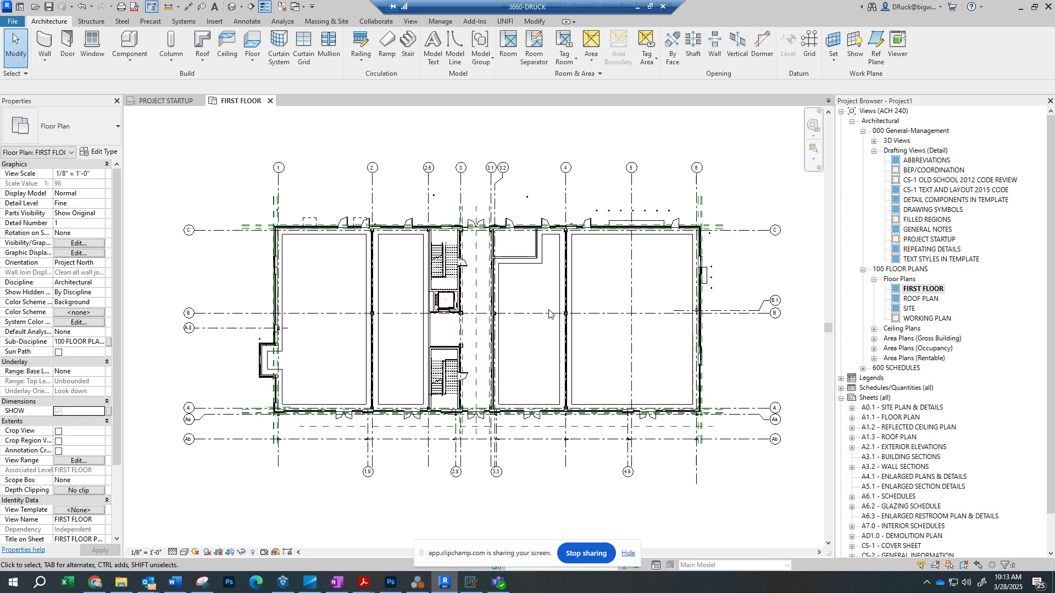
# Step: Try to place a room in the large bay between grids 4 and 6 of the first floor plan
pyautogui.moveTo(568, 299); pyautogui.dragTo(539, 288, button='middle')
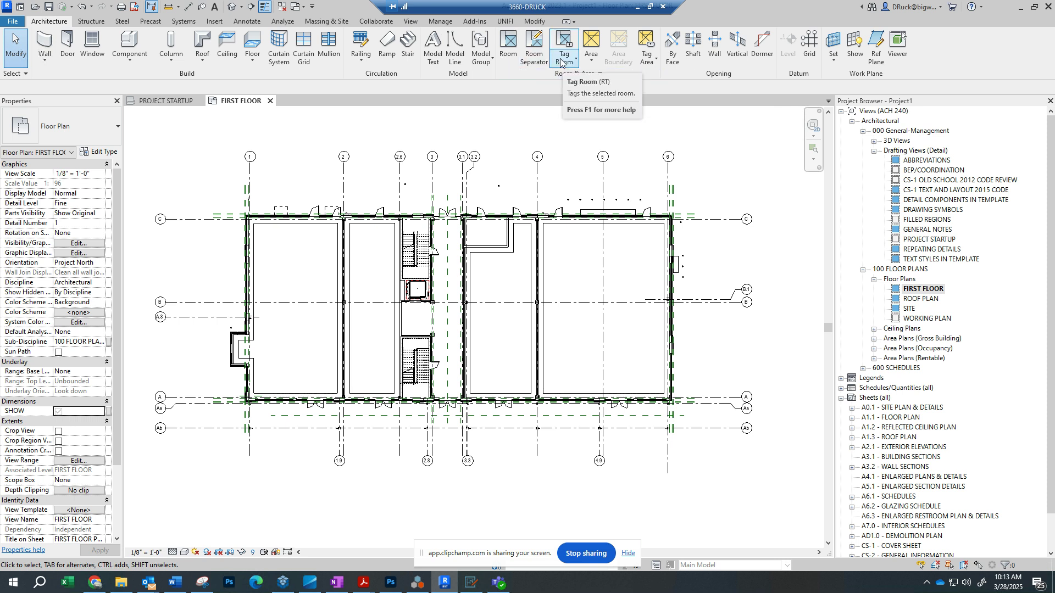
pyautogui.click(507, 52)
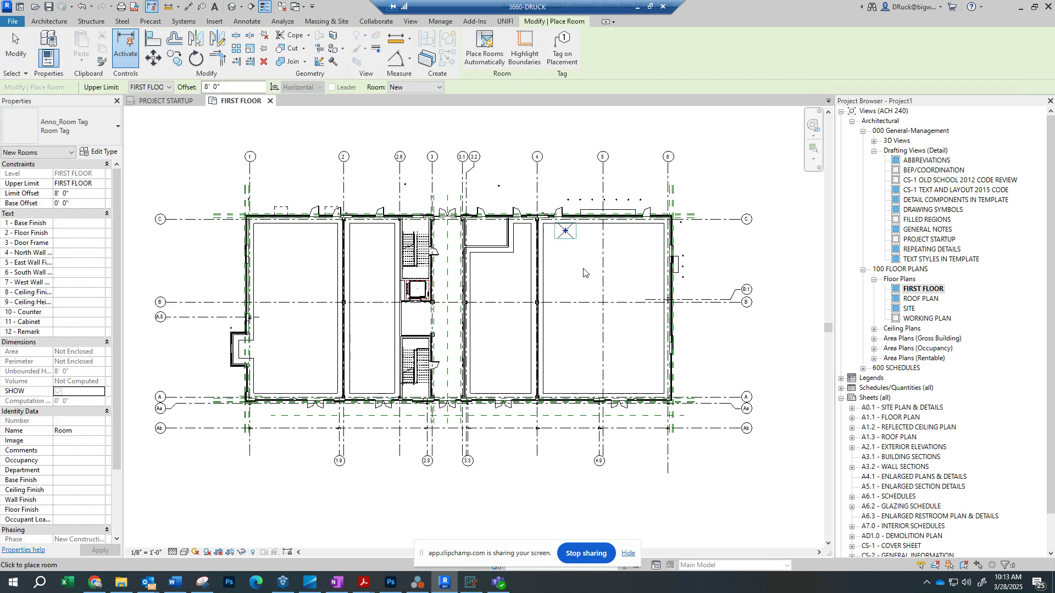
pyautogui.scroll(3, 566, 231)
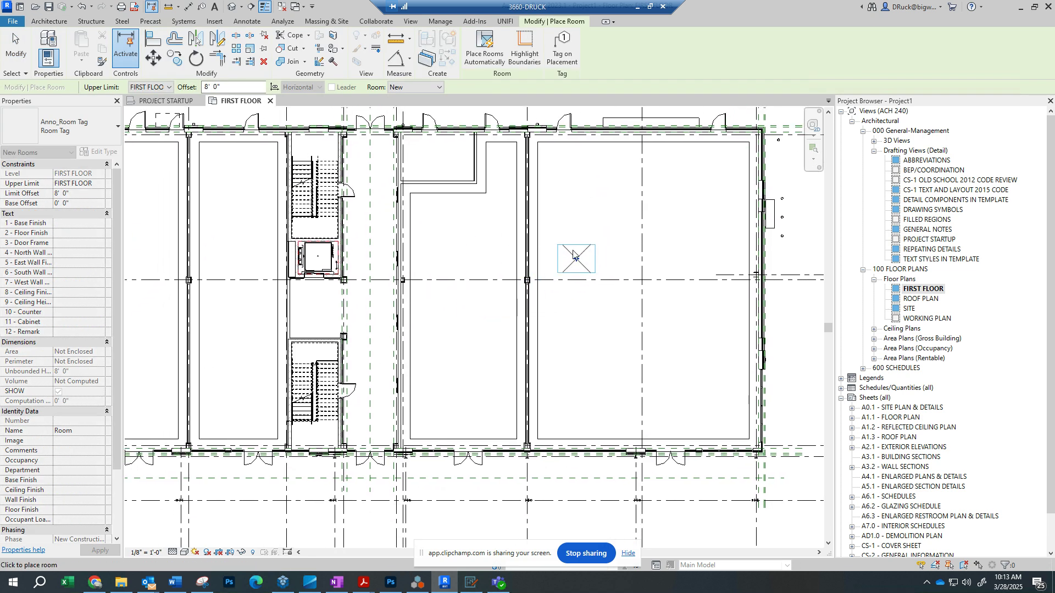
pyautogui.scroll(1, 561, 265)
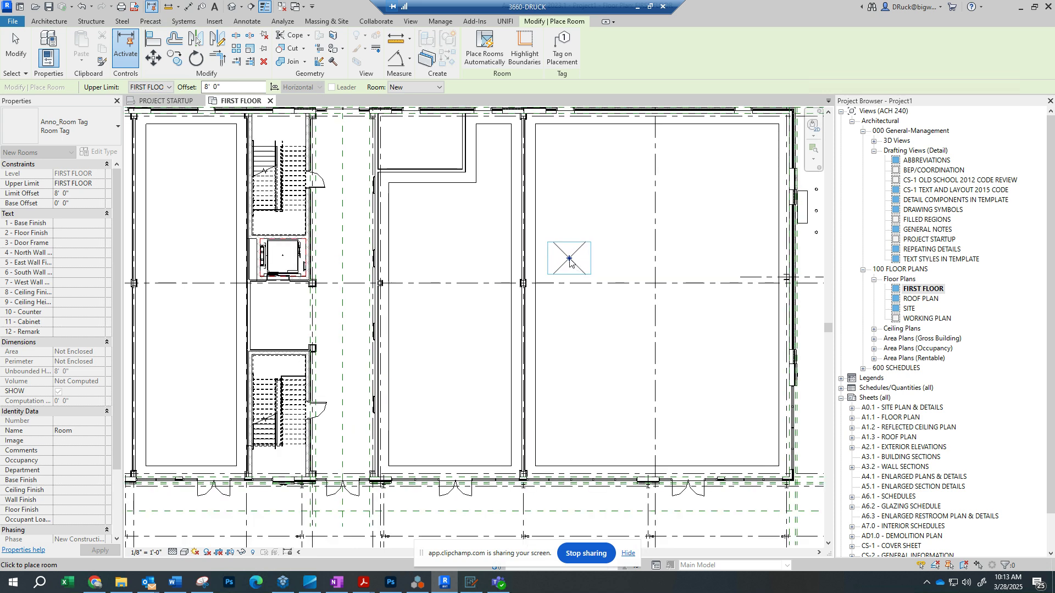
pyautogui.moveTo(582, 256); pyautogui.dragTo(526, 253, button='middle')
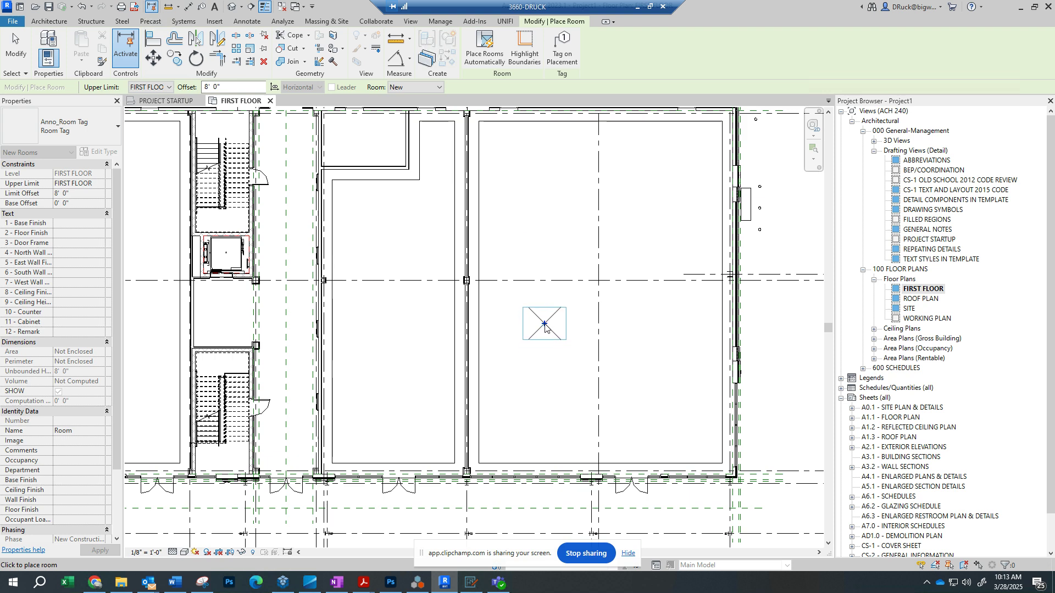
pyautogui.click(544, 327)
pyautogui.press('Escape')
pyautogui.press('Escape')
# Step: Examine the partition along grid 4 and the linked building model by selecting the elements there
pyautogui.scroll(2, 539, 332)
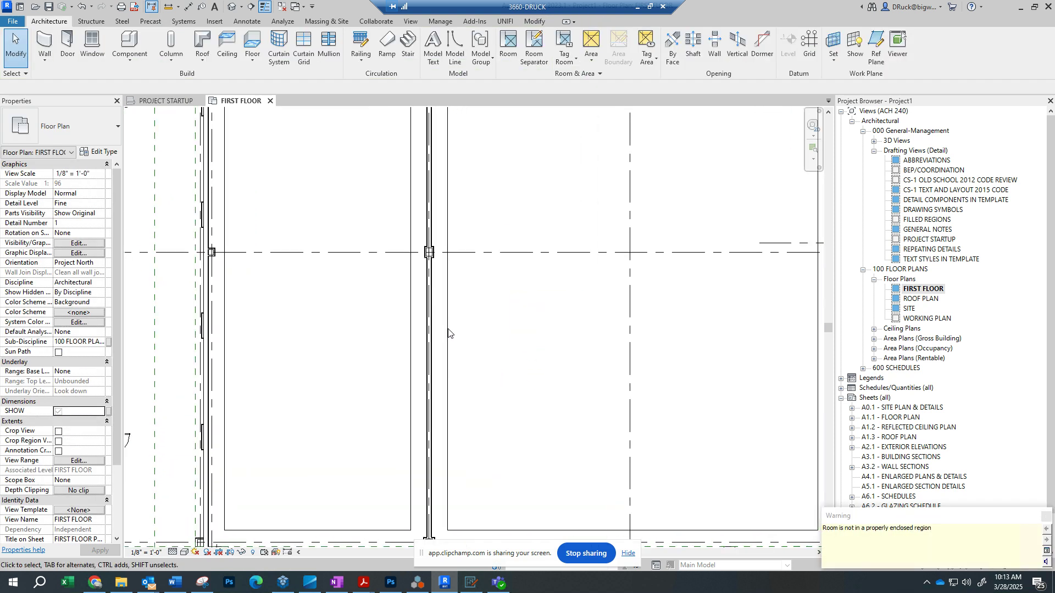
pyautogui.click(545, 330)
pyautogui.click(429, 311)
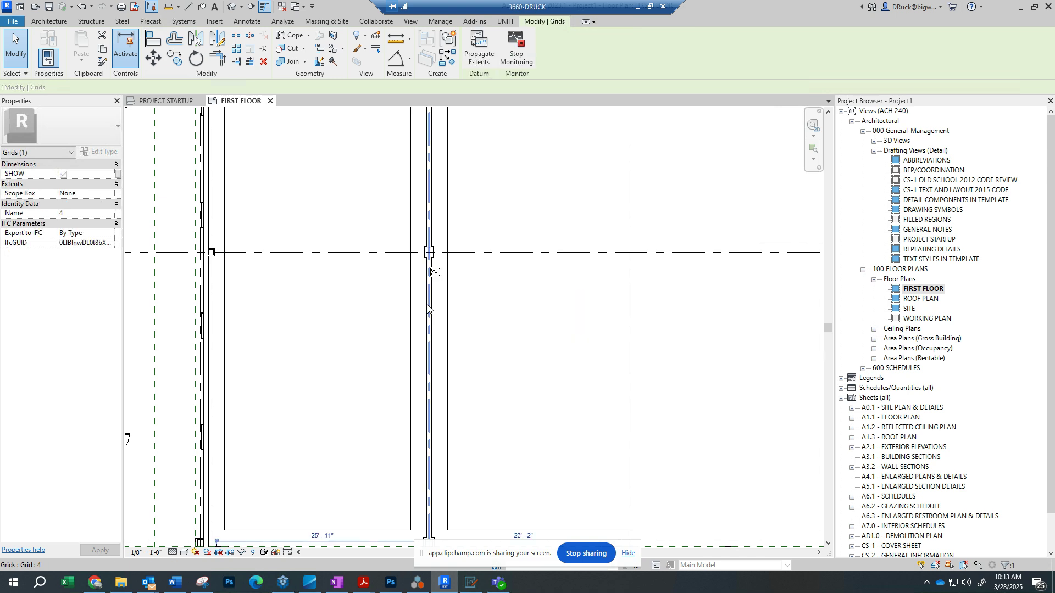
pyautogui.click(460, 286)
pyautogui.click(431, 294)
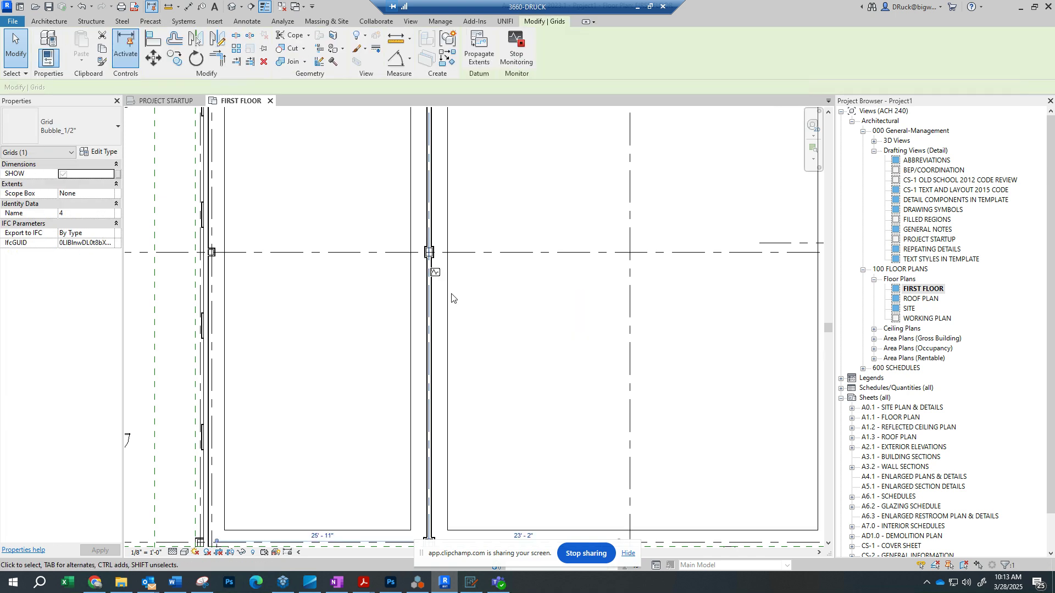
pyautogui.scroll(-2, 451, 298)
pyautogui.click(452, 293)
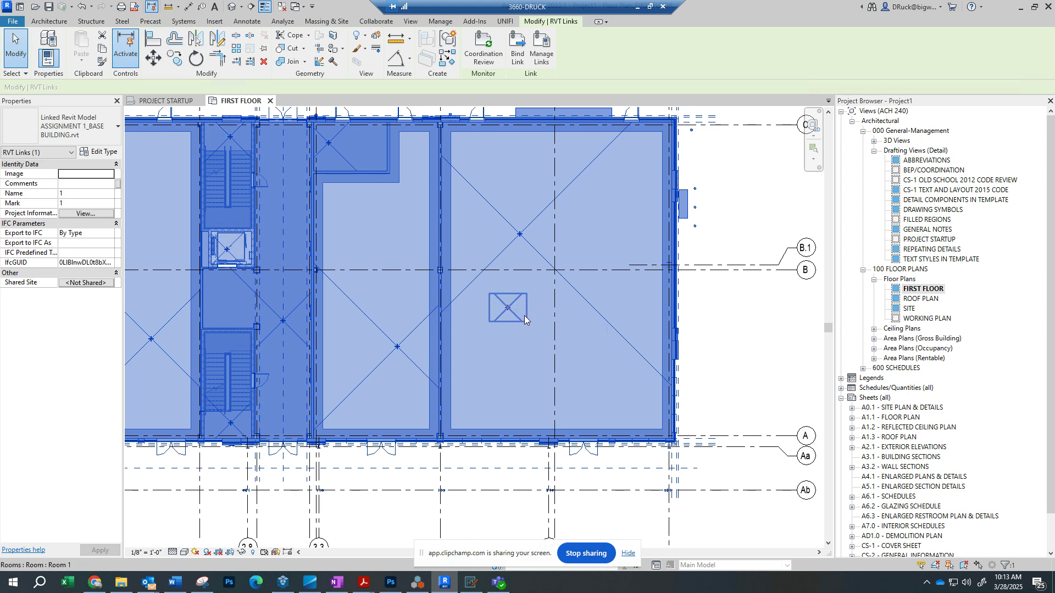
# Step: Delete the small unenclosed room from the bay between grids 4 and 6
pyautogui.click(524, 329)
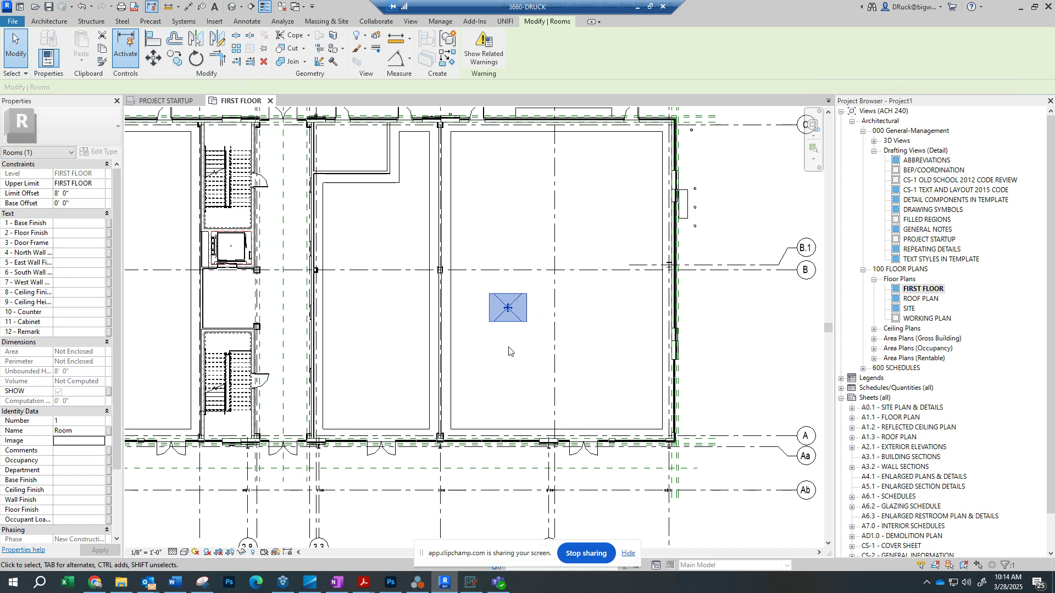
pyautogui.click(511, 348)
pyautogui.moveTo(525, 355); pyautogui.dragTo(538, 352, button='middle')
pyautogui.click(530, 320)
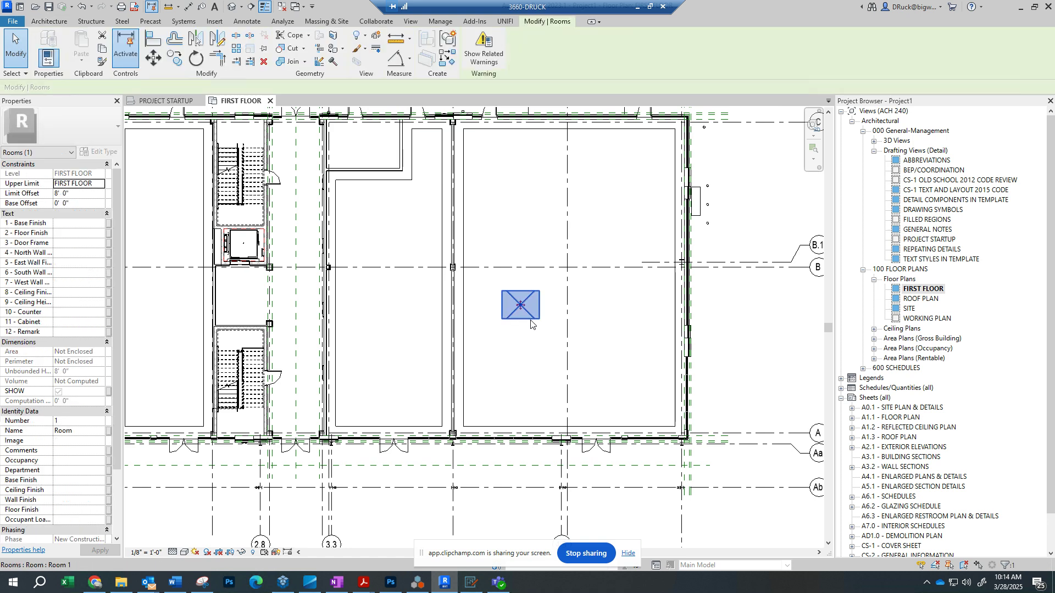
pyautogui.press('Delete')
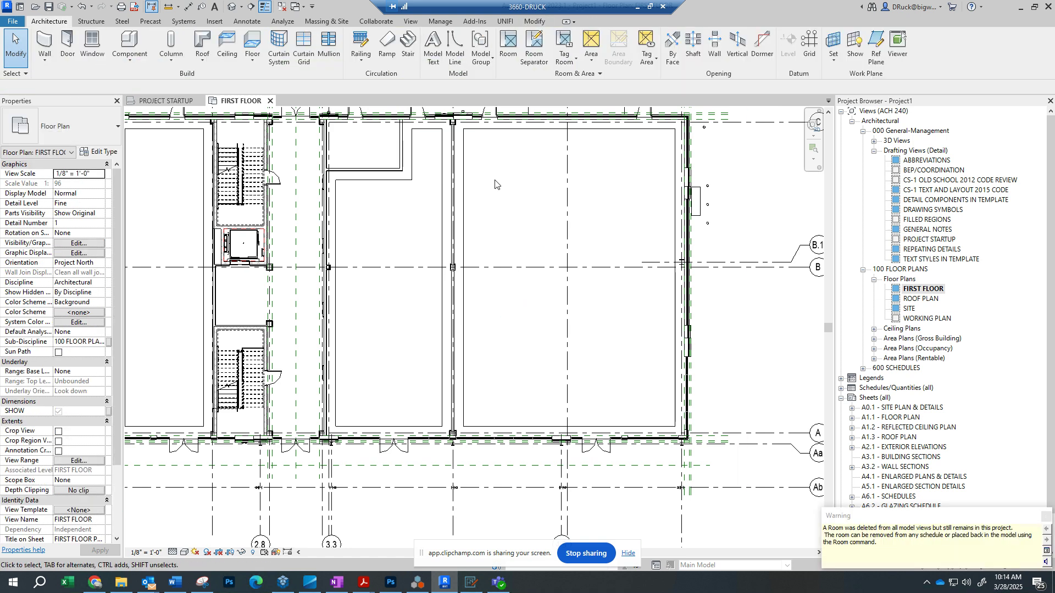
# Step: Start the Room Separator command and examine the walls and corners around the bay between grids 4 and 6
pyautogui.click(534, 55)
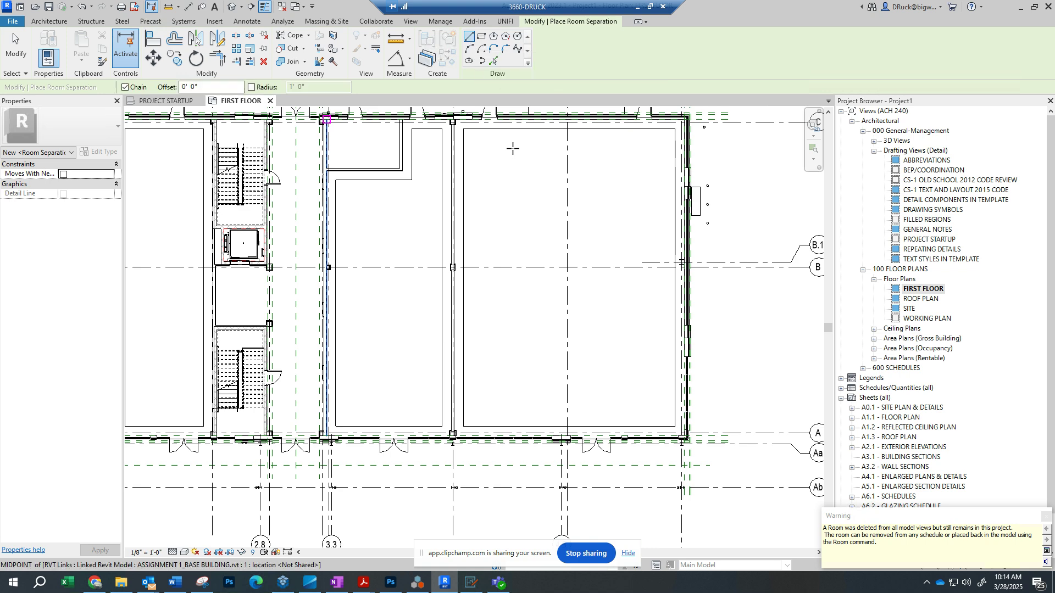
pyautogui.moveTo(457, 125); pyautogui.dragTo(456, 283, button='middle')
pyautogui.scroll(7, 456, 283)
pyautogui.scroll(3, 447, 293)
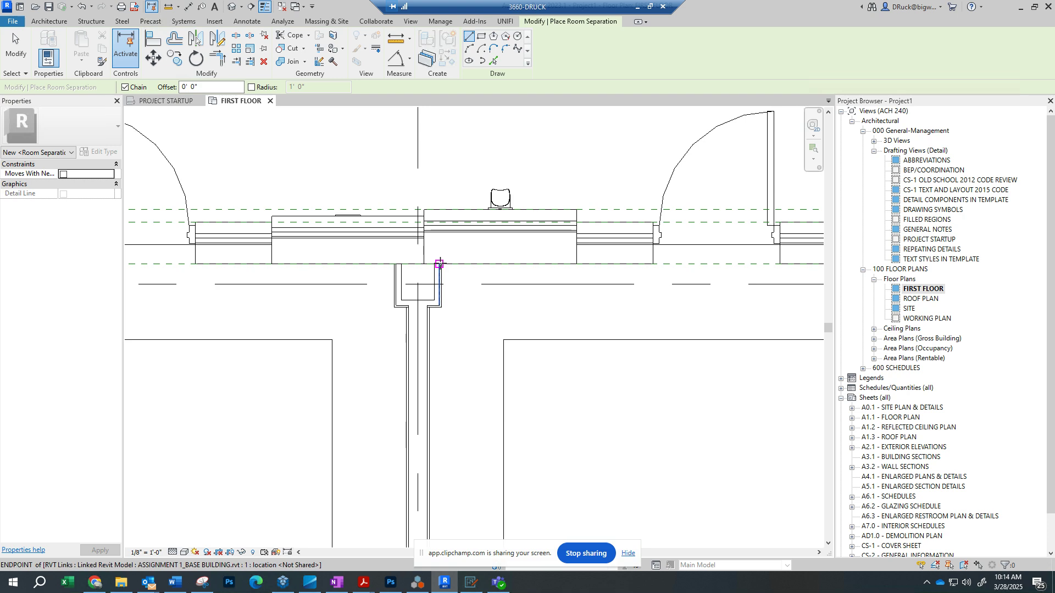
pyautogui.scroll(-1, 436, 474)
pyautogui.scroll(-2, 507, 397)
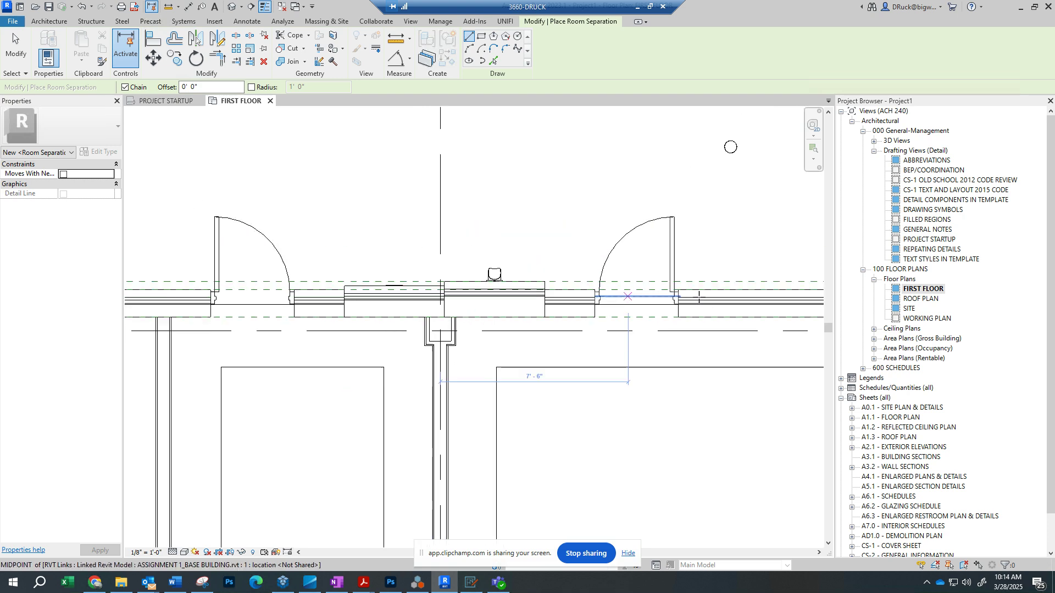
pyautogui.scroll(-1, 764, 309)
pyautogui.moveTo(770, 311); pyautogui.dragTo(367, 259, button='middle')
pyautogui.scroll(-4, 367, 258)
pyautogui.scroll(-4, 693, 269)
pyautogui.moveTo(695, 269); pyautogui.dragTo(506, 236, button='middle')
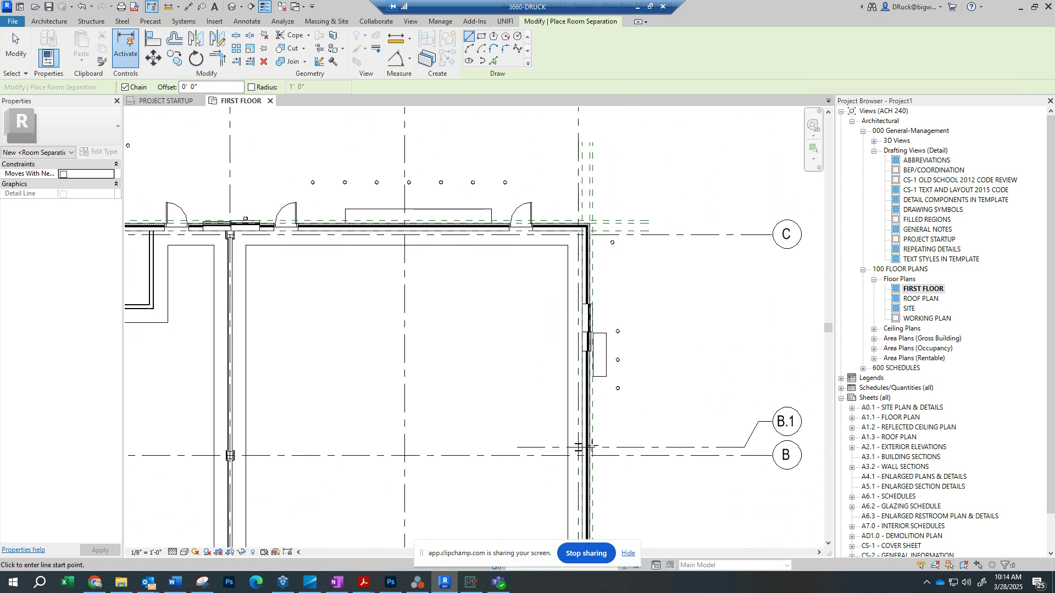
pyautogui.moveTo(575, 484); pyautogui.dragTo(604, 190, button='middle')
pyautogui.scroll(-1, 603, 196)
pyautogui.scroll(1, 585, 397)
pyautogui.moveTo(430, 297); pyautogui.dragTo(500, 432, button='middle')
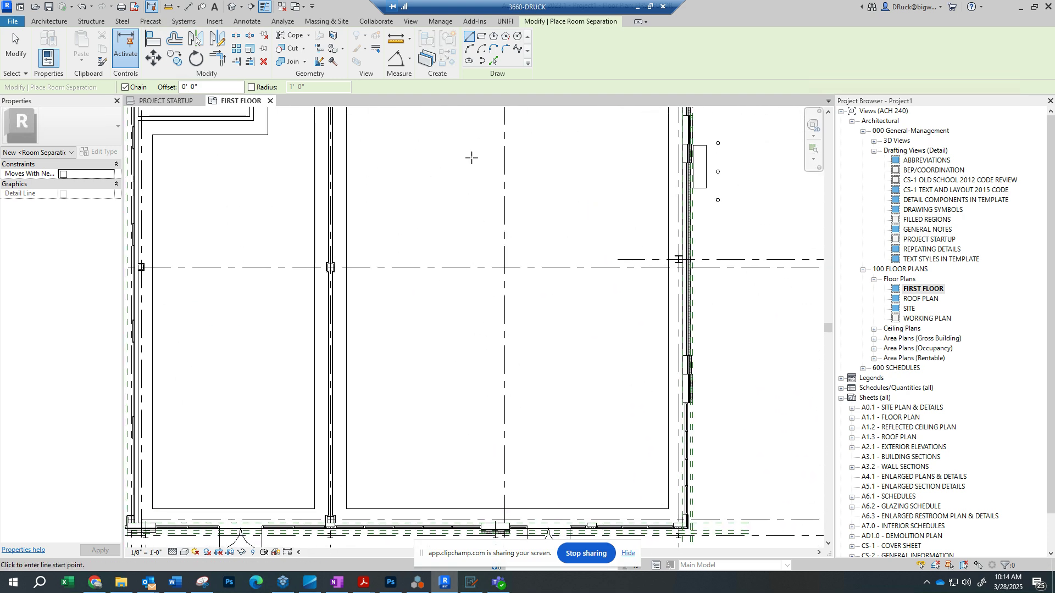
pyautogui.moveTo(471, 158); pyautogui.dragTo(576, 356, button='middle')
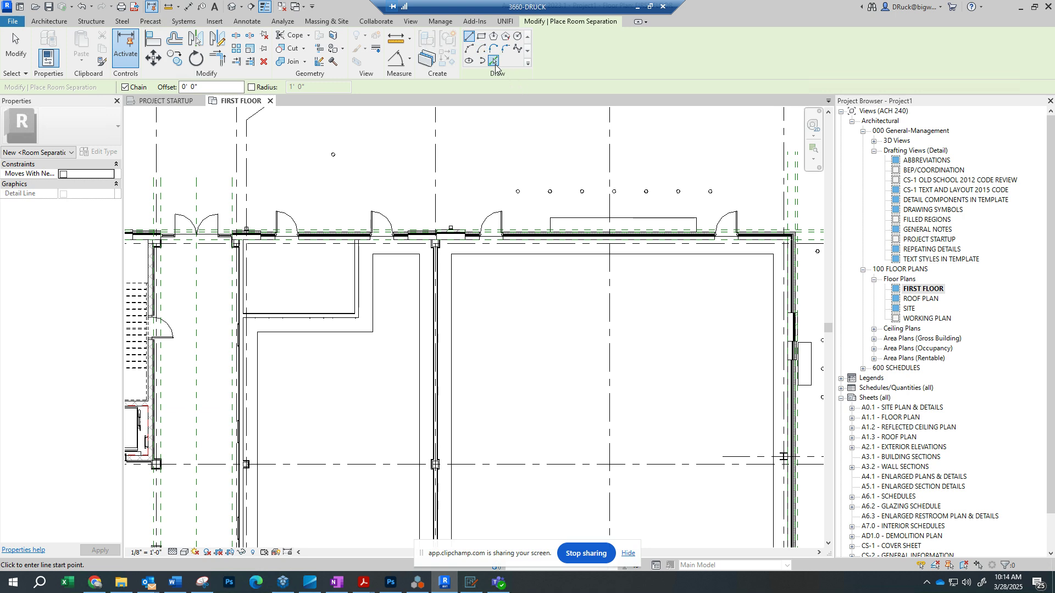
pyautogui.click(495, 62)
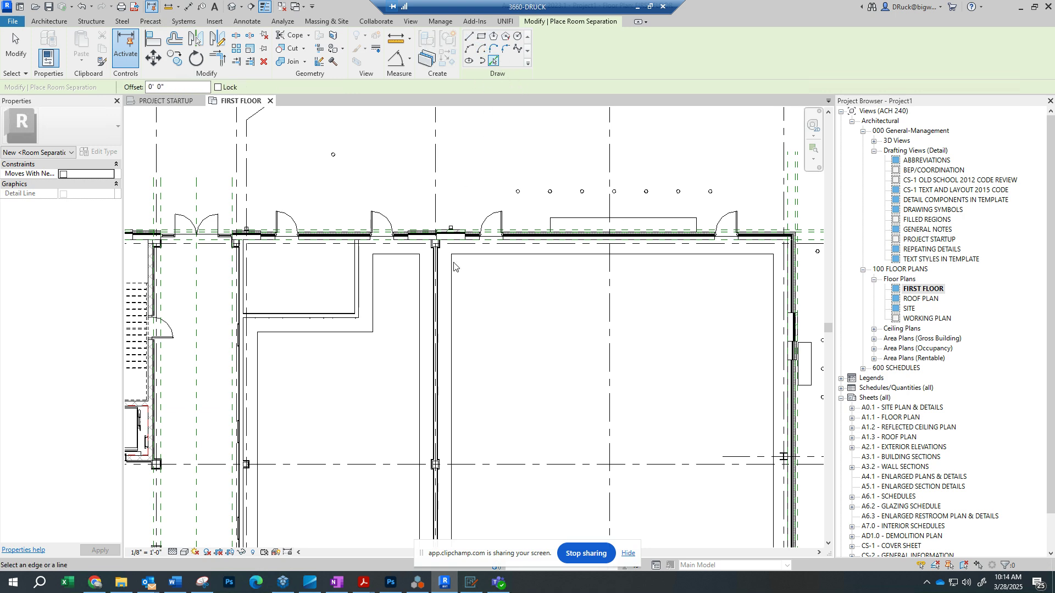
pyautogui.scroll(5, 454, 268)
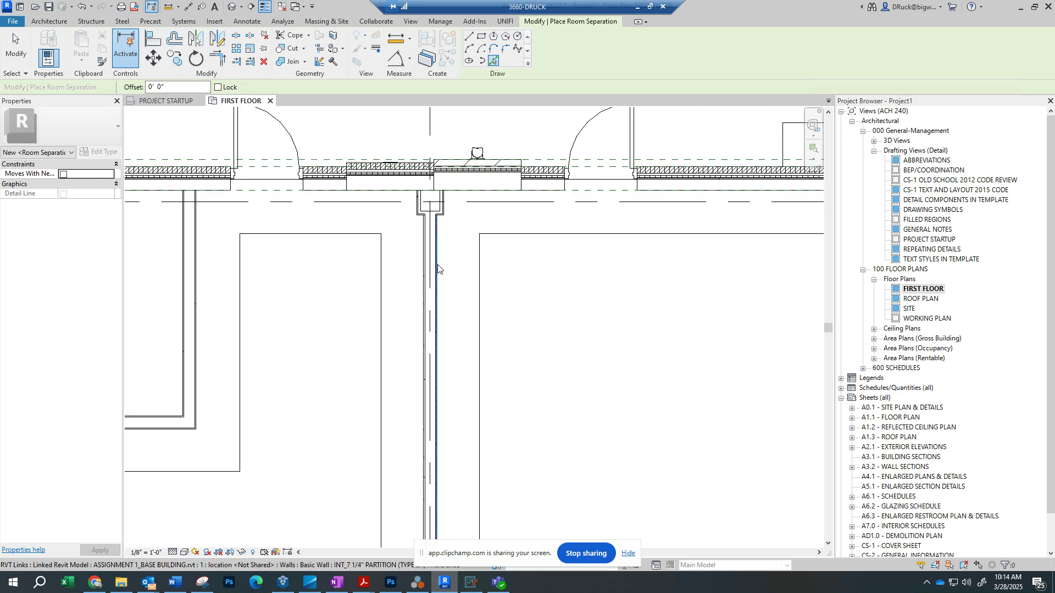
pyautogui.scroll(3, 446, 209)
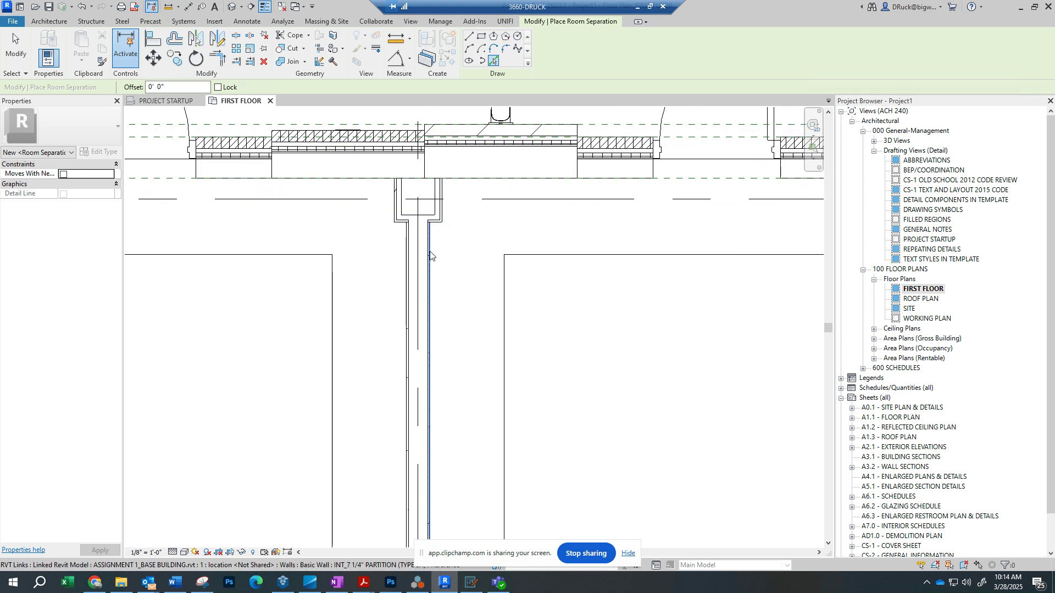
pyautogui.scroll(-2, 445, 223)
# Step: Draw a rectangular room separation boundary from grid 4 at the north wall's inner face to the bay's southeast inside corner
pyautogui.click(481, 36)
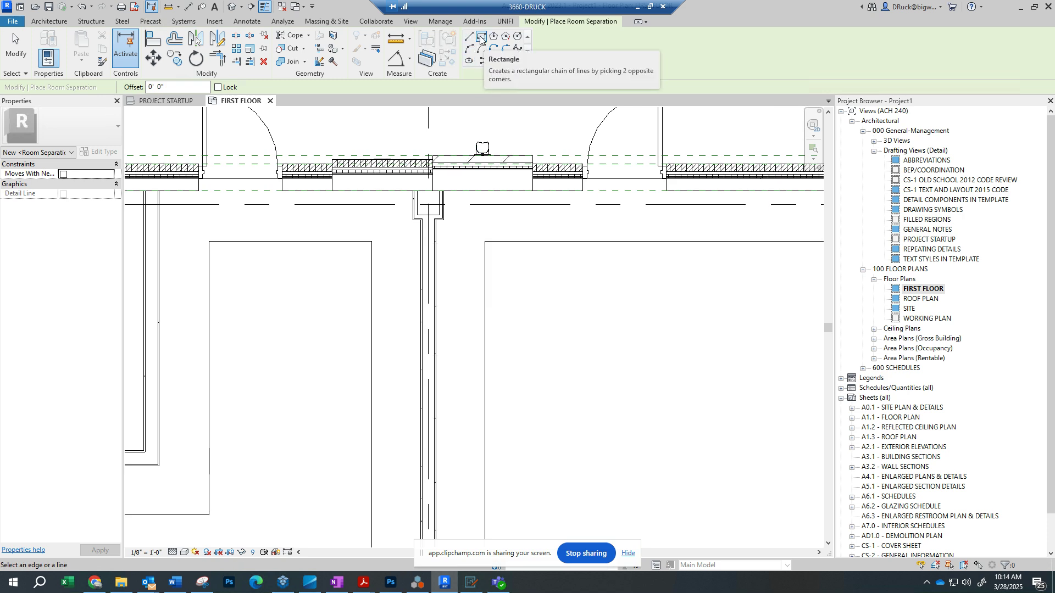
pyautogui.scroll(2, 430, 193)
pyautogui.click(429, 191)
pyautogui.scroll(-6, 549, 261)
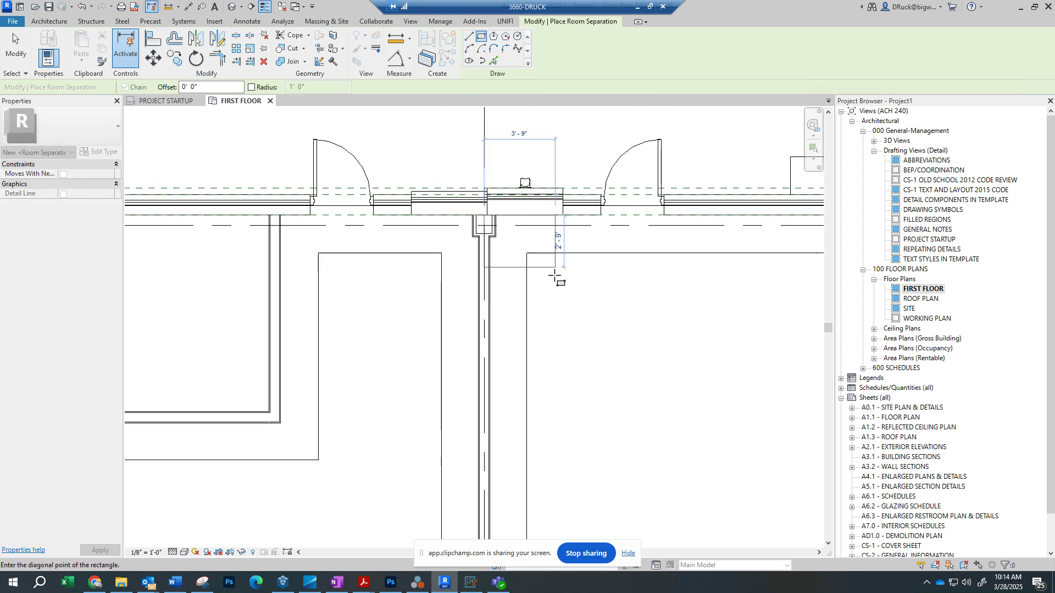
pyautogui.moveTo(632, 400); pyautogui.dragTo(488, 175, button='middle')
pyautogui.scroll(-3, 486, 398)
pyautogui.moveTo(641, 470); pyautogui.dragTo(567, 196, button='middle')
pyautogui.scroll(6, 585, 278)
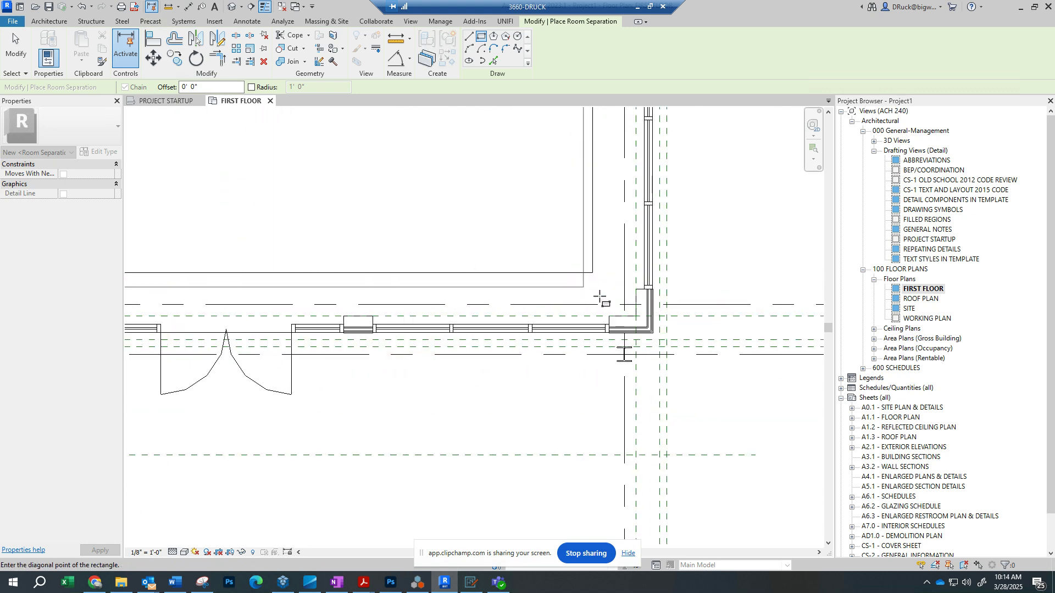
pyautogui.click(661, 329)
pyautogui.scroll(-3, 434, 165)
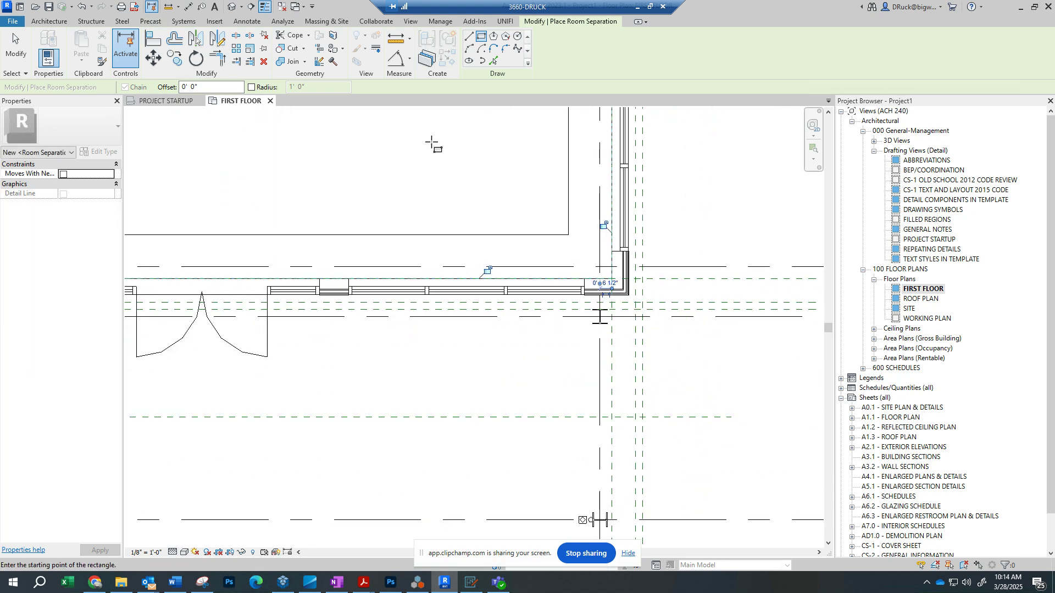
pyautogui.scroll(-4, 472, 275)
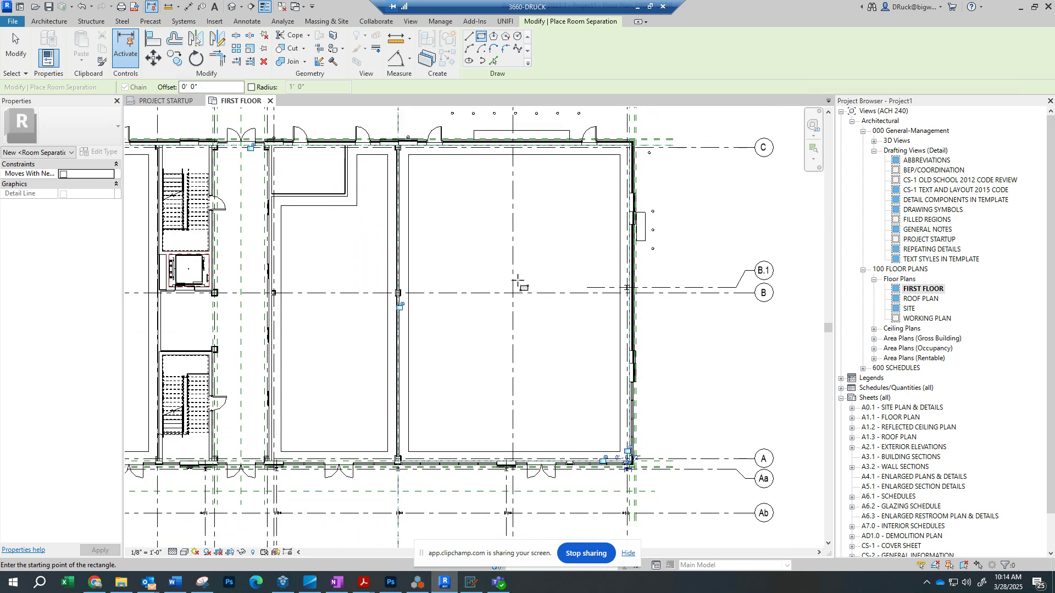
pyautogui.scroll(3, 418, 165)
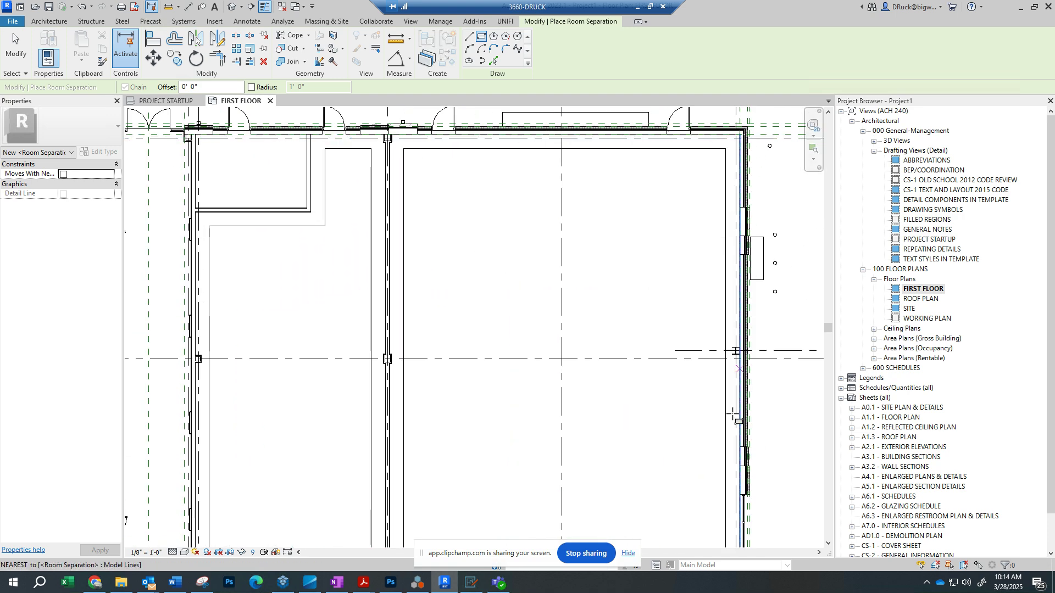
pyautogui.moveTo(738, 475); pyautogui.dragTo(724, 356, button='middle')
pyautogui.moveTo(424, 148); pyautogui.dragTo(437, 246, button='middle')
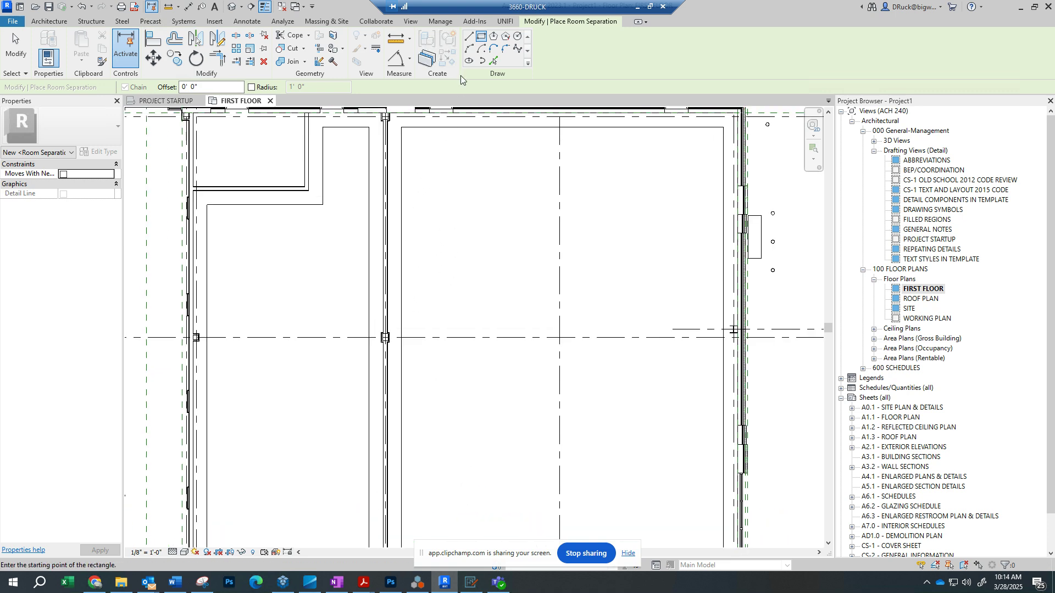
pyautogui.moveTo(496, 210); pyautogui.dragTo(504, 238, button='middle')
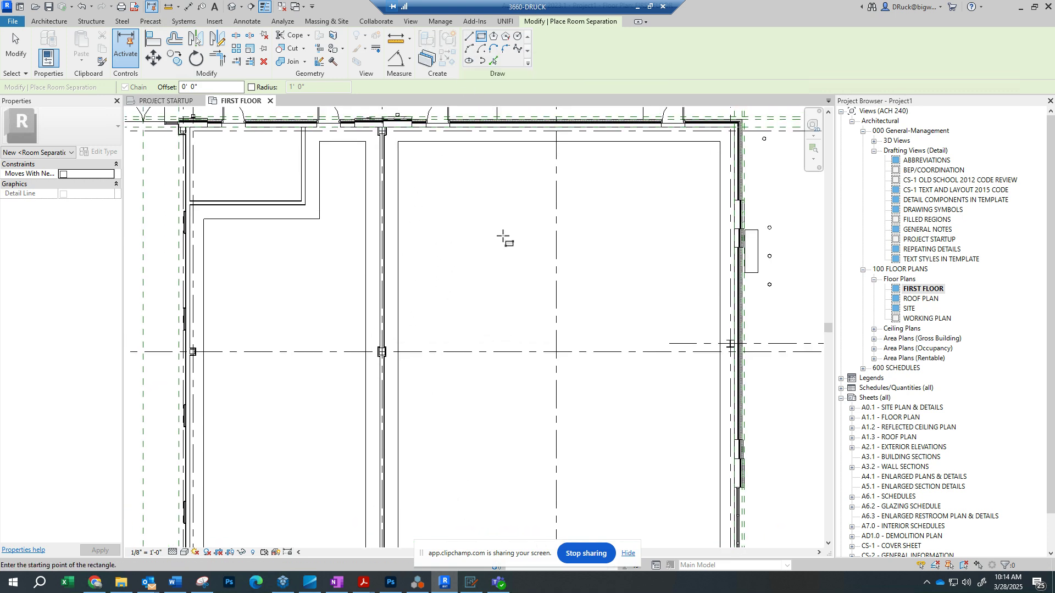
pyautogui.press('Escape')
pyautogui.press('Escape')
# Step: Place a new room inside the separation boundary in the bay between grids 4 and 6
pyautogui.scroll(-1, 518, 215)
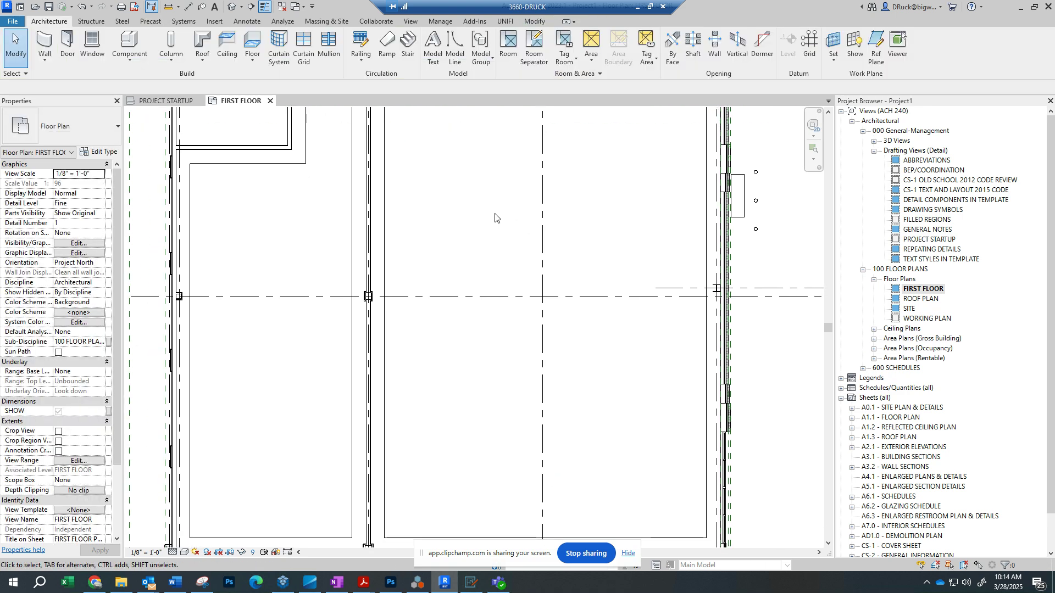
pyautogui.scroll(-2, 511, 228)
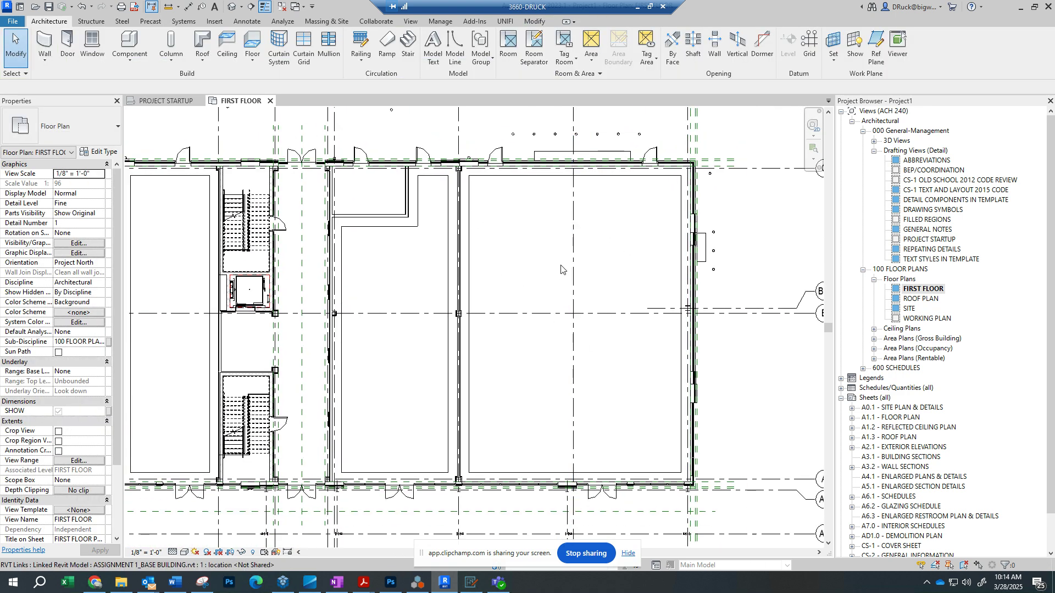
pyautogui.moveTo(553, 246); pyautogui.dragTo(533, 233, button='middle')
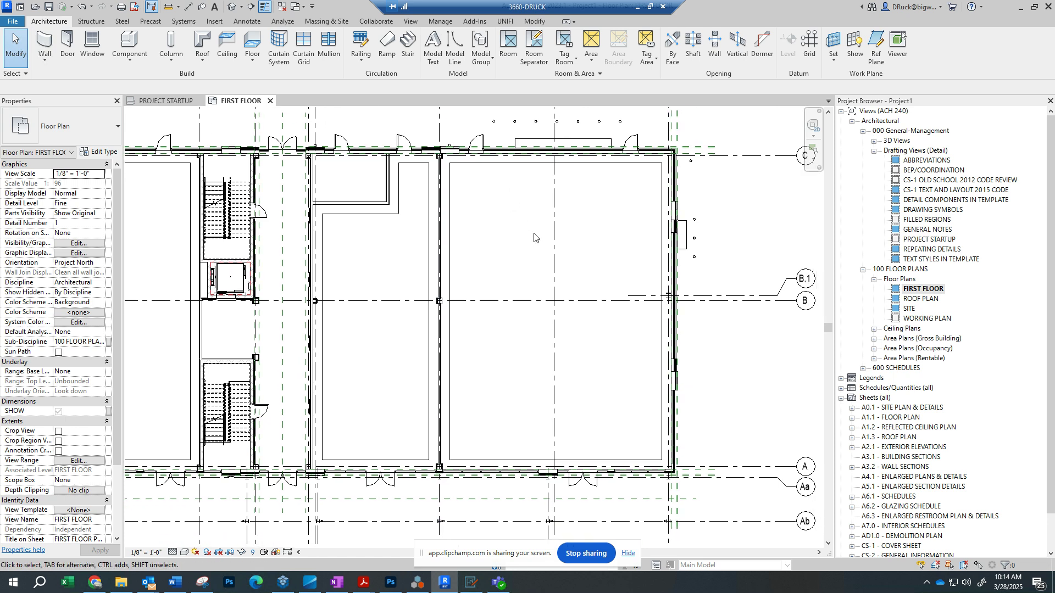
pyautogui.click(506, 52)
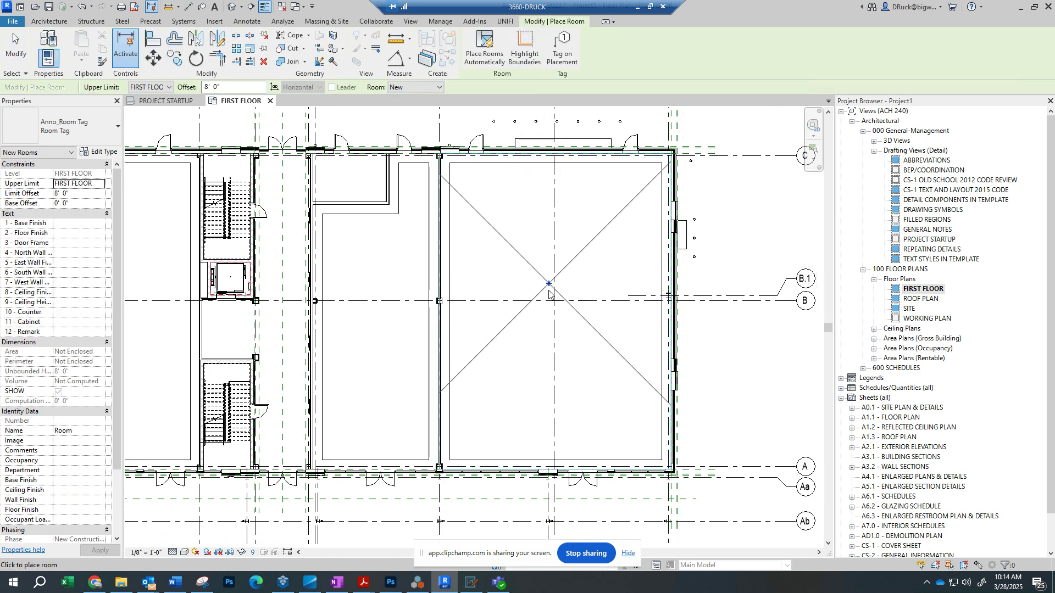
pyautogui.scroll(3, 549, 294)
pyautogui.moveTo(544, 299); pyautogui.dragTo(530, 277, button='middle')
pyautogui.scroll(-1, 541, 301)
pyautogui.scroll(-1, 559, 195)
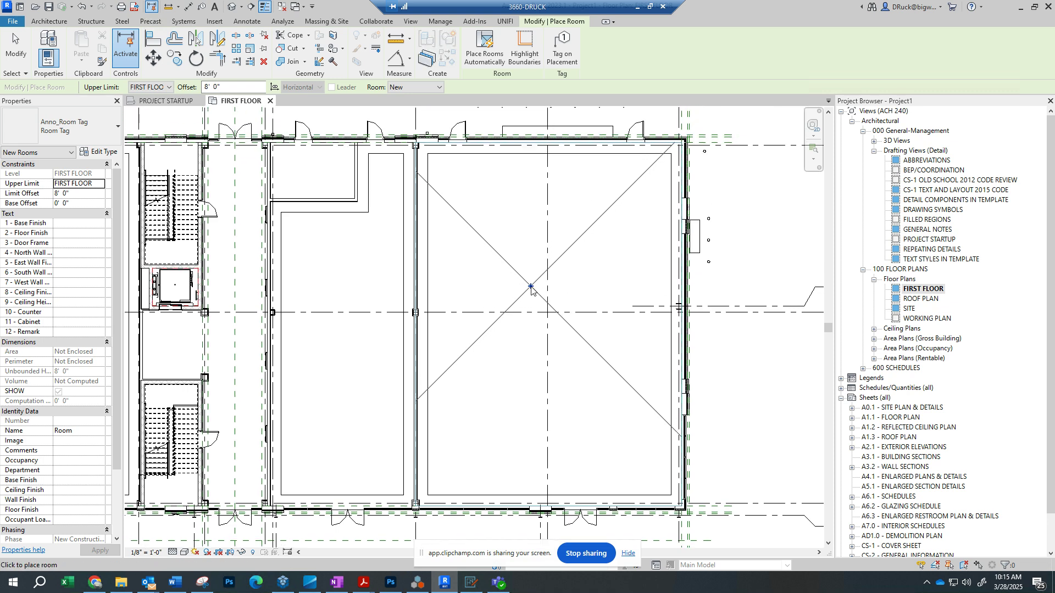
pyautogui.click(530, 292)
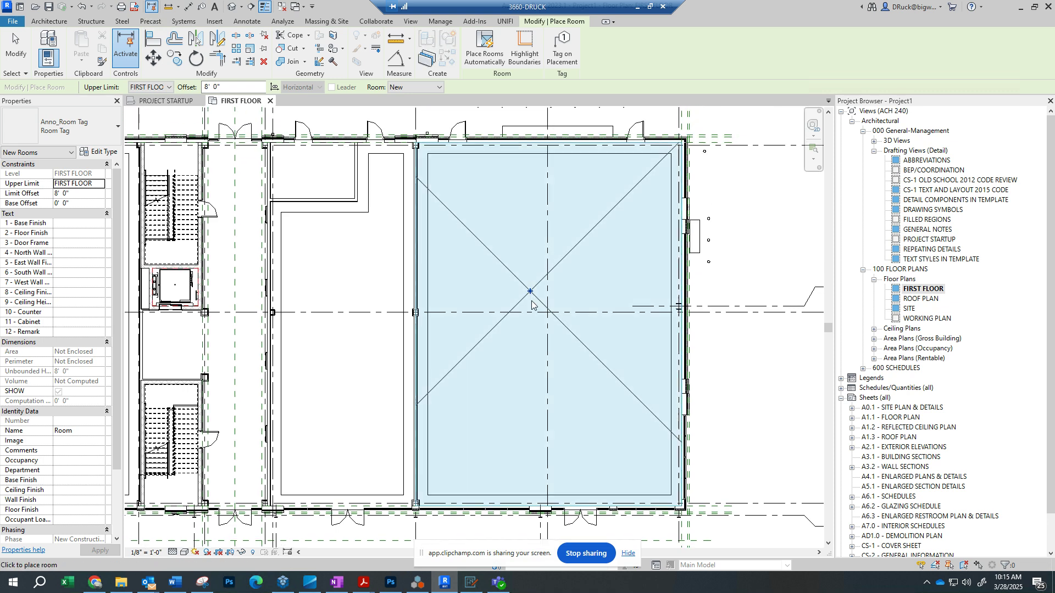
# Step: Leave room placement and select the new room between grids 4 and 6 to examine its extent
pyautogui.scroll(2, 533, 301)
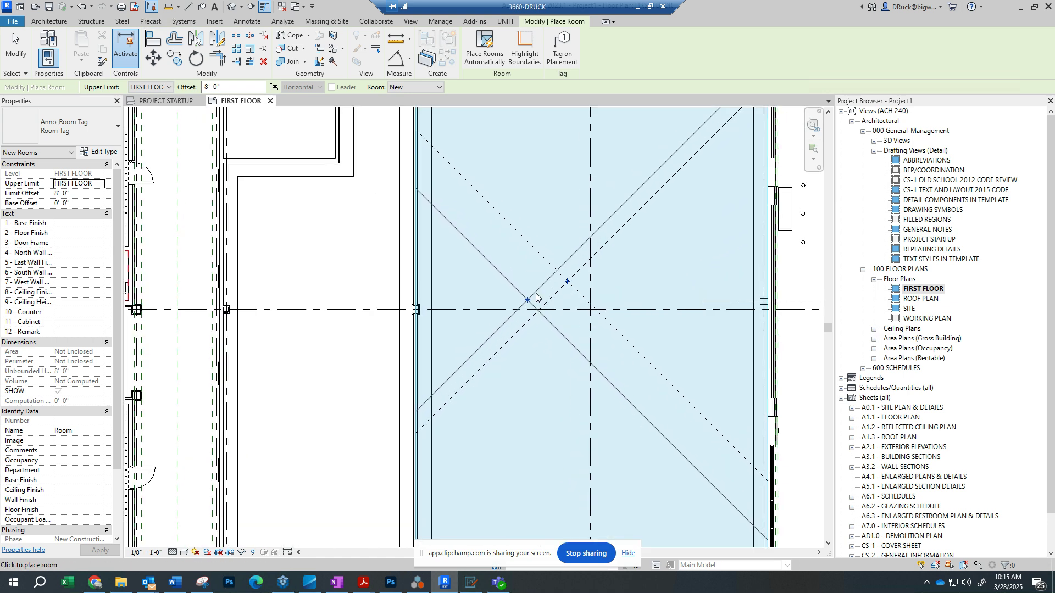
pyautogui.press('Escape')
pyautogui.press('Escape')
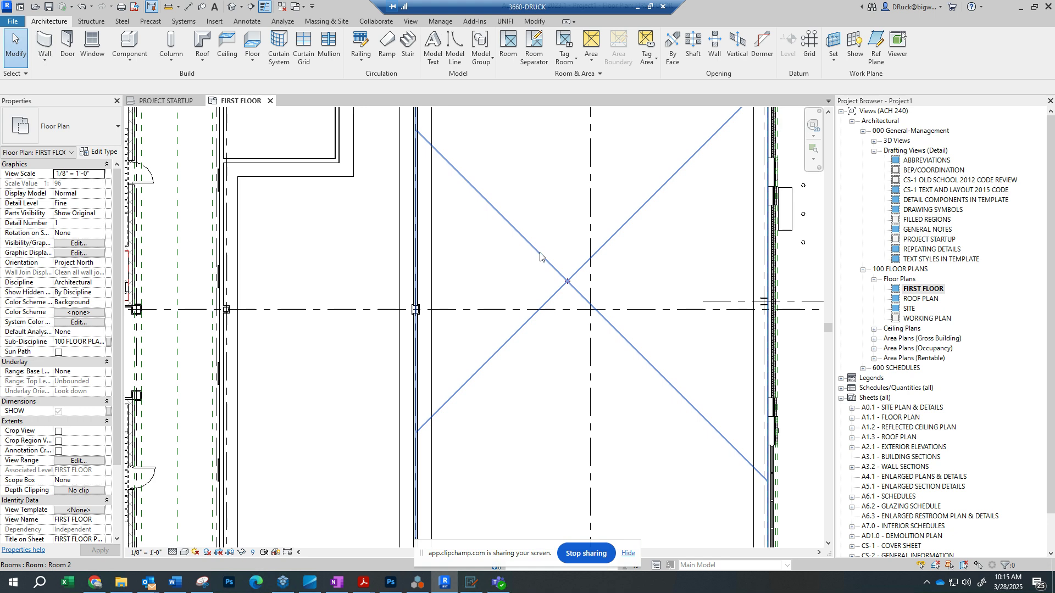
pyautogui.click(540, 253)
pyautogui.moveTo(519, 256); pyautogui.dragTo(482, 303, button='middle')
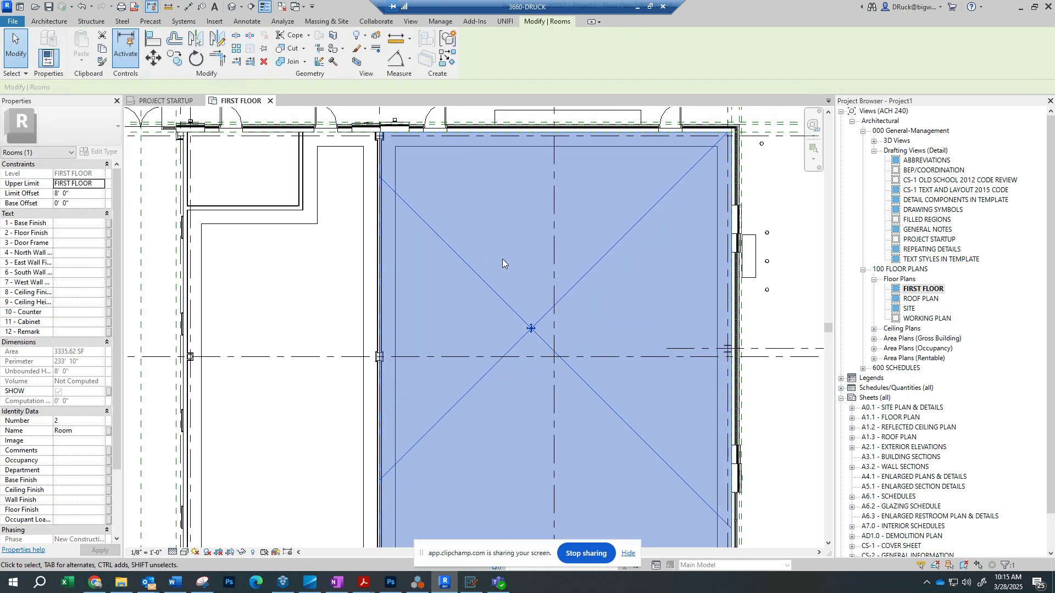
pyautogui.press('Escape')
pyautogui.click(531, 330)
pyautogui.moveTo(434, 222); pyautogui.dragTo(496, 203, button='middle')
pyautogui.press('Escape')
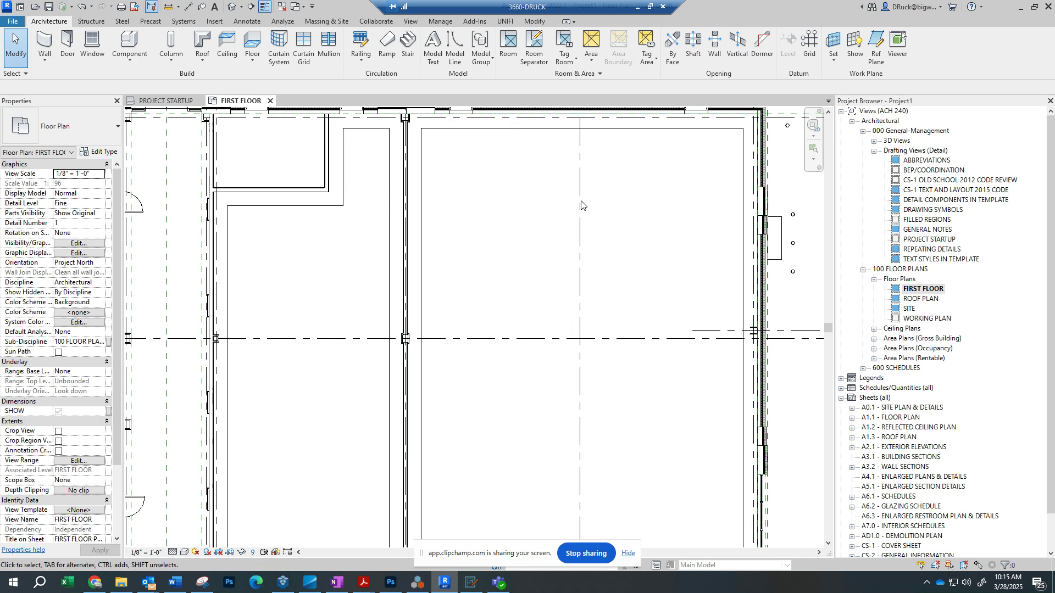
pyautogui.moveTo(567, 166); pyautogui.dragTo(561, 167, button='middle')
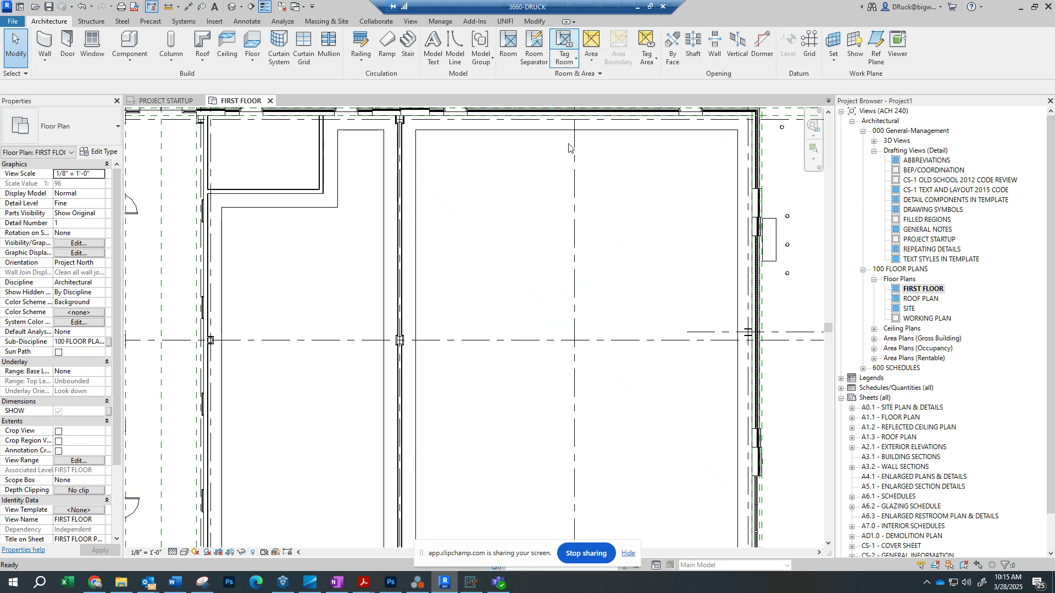
# Step: Tag the room in the bay between grids 4 and 6, placing the tag near the room's center
pyautogui.click(567, 40)
pyautogui.scroll(2, 563, 313)
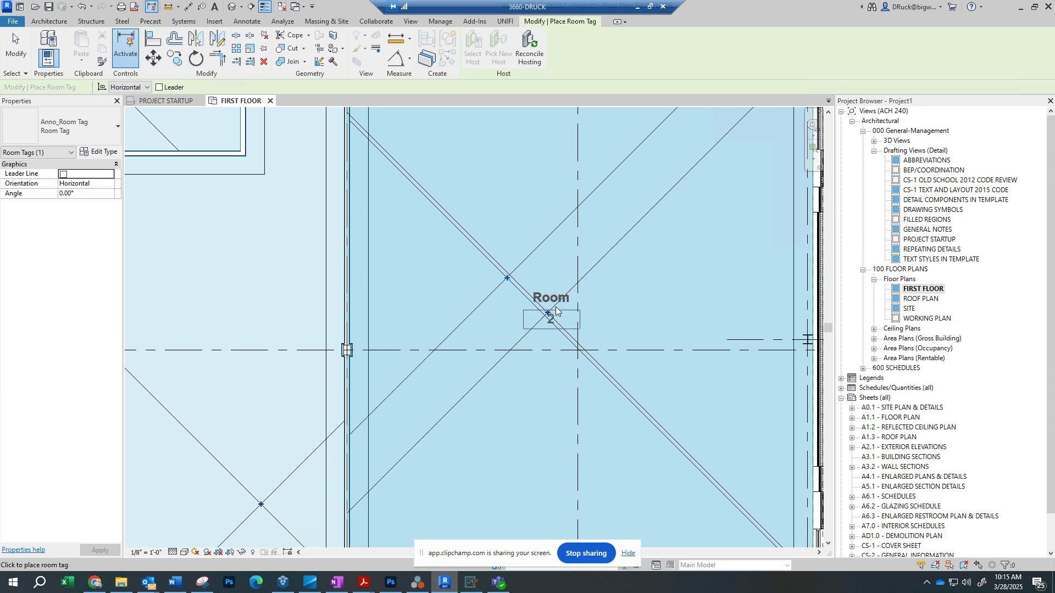
pyautogui.click(565, 304)
pyautogui.scroll(-3, 644, 285)
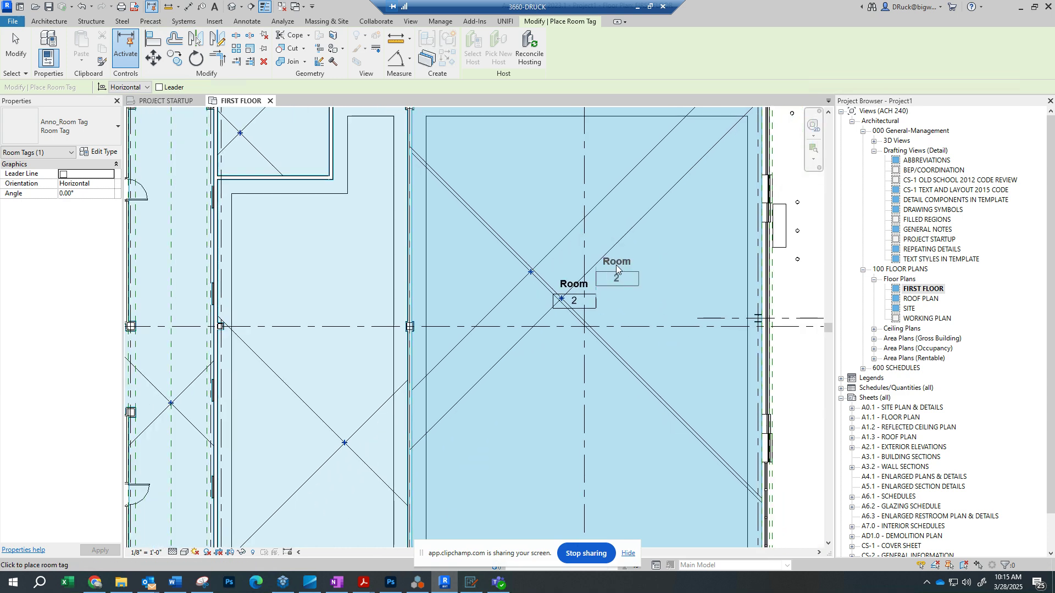
pyautogui.press('Escape')
# Step: Switch the large bay's room tag to the Room Tag With Area type
pyautogui.scroll(2, 583, 285)
pyautogui.click(584, 292)
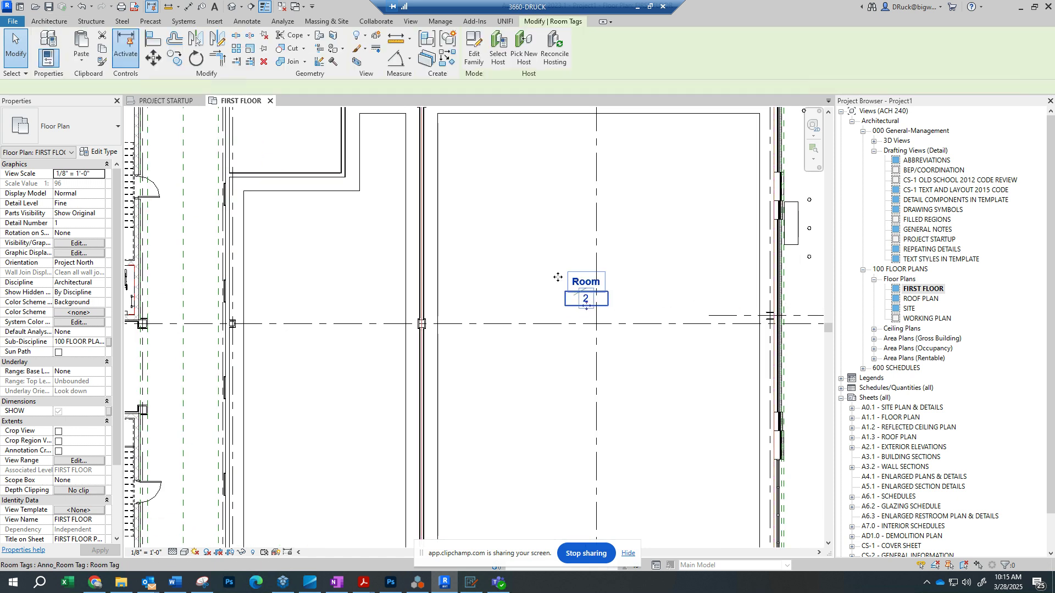
pyautogui.click(570, 247)
pyautogui.scroll(2, 552, 270)
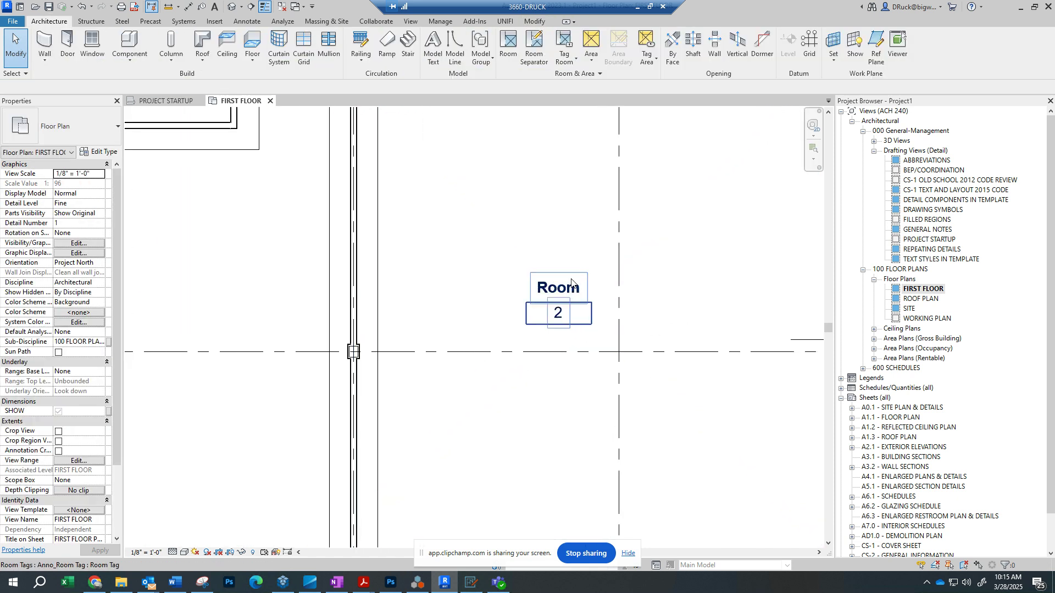
pyautogui.scroll(1, 593, 297)
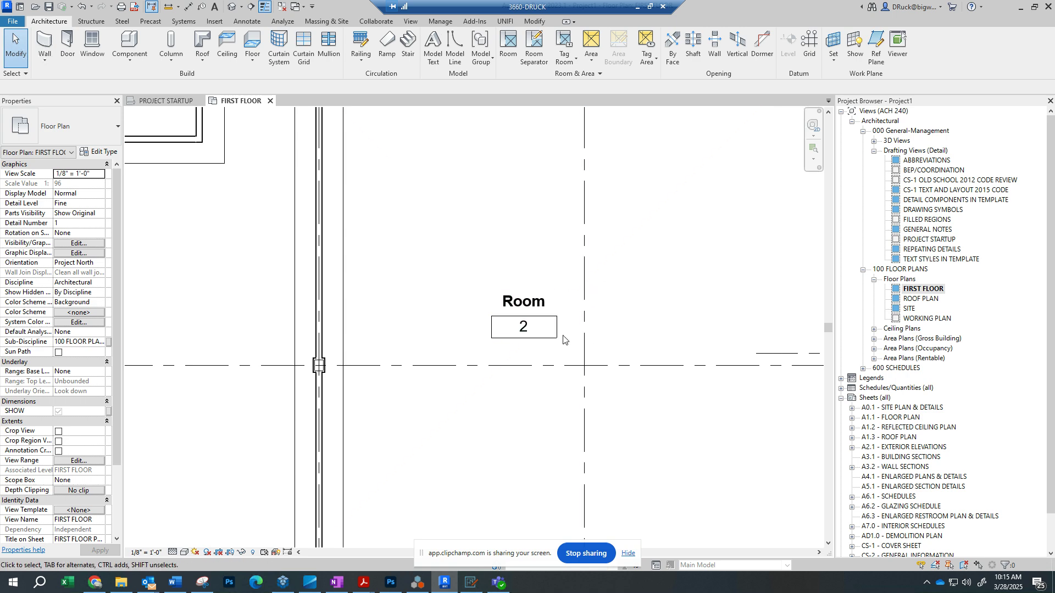
pyautogui.click(540, 309)
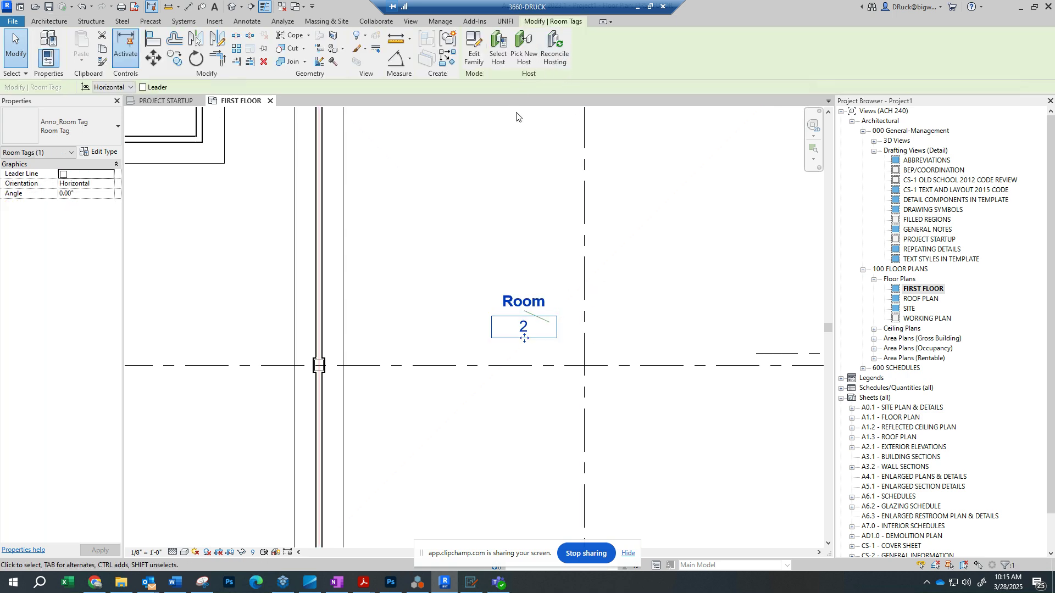
pyautogui.click(33, 130)
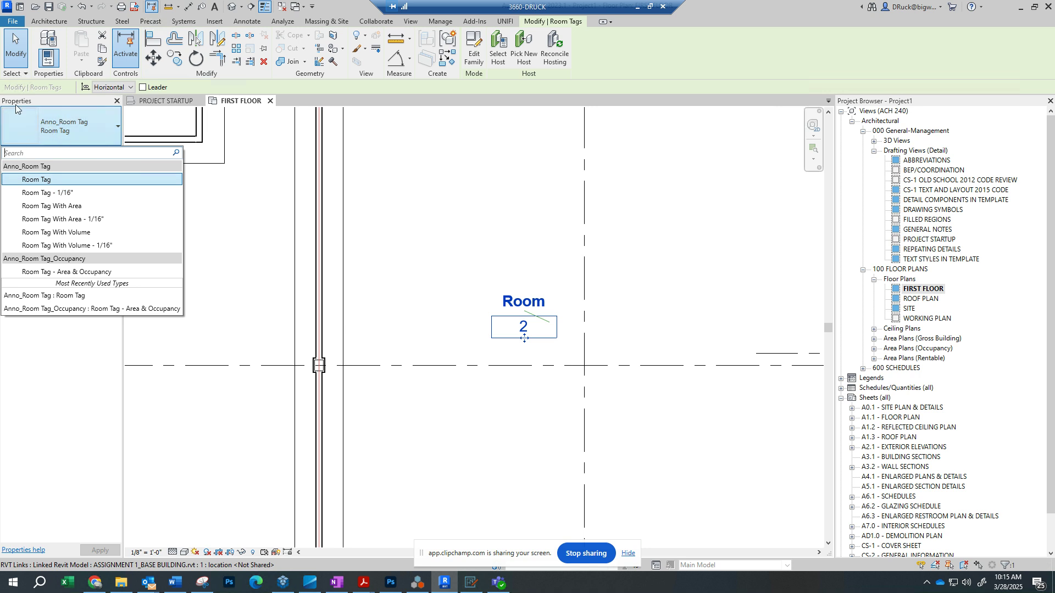
pyautogui.click(74, 207)
pyautogui.scroll(-2, 454, 254)
pyautogui.click(500, 286)
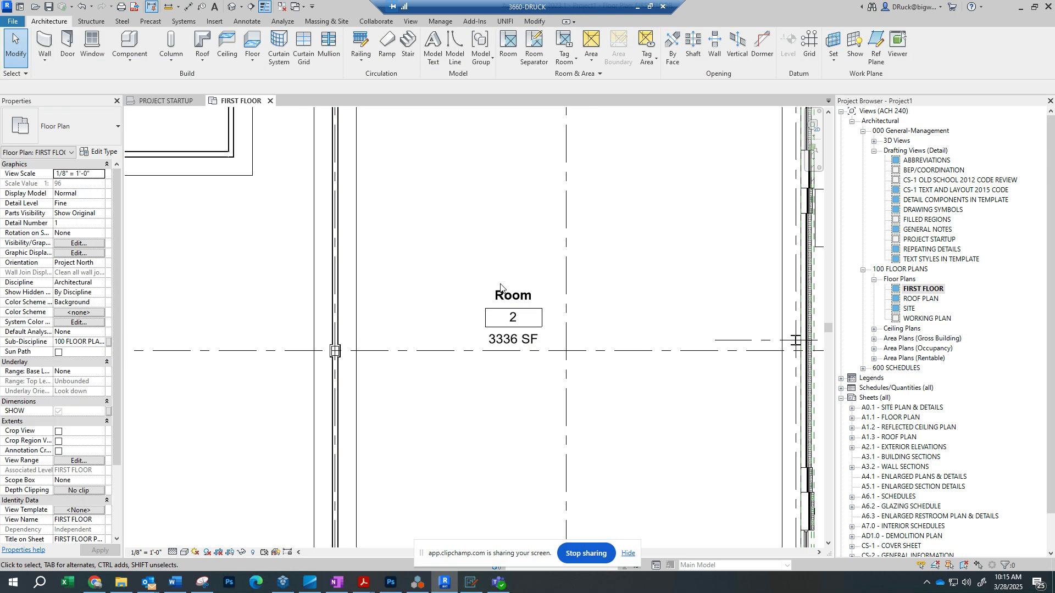
# Step: Shift the large bay's room tag slightly up and to the right, clear of the horizontal grid line
pyautogui.scroll(-2, 508, 250)
pyautogui.moveTo(514, 212); pyautogui.dragTo(545, 211, button='middle')
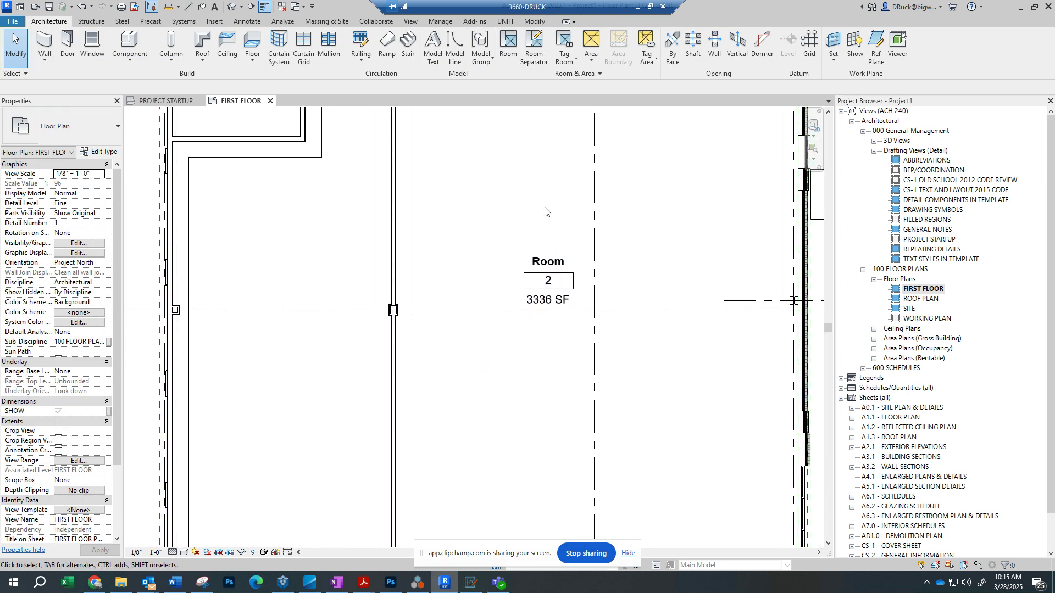
pyautogui.scroll(2, 521, 253)
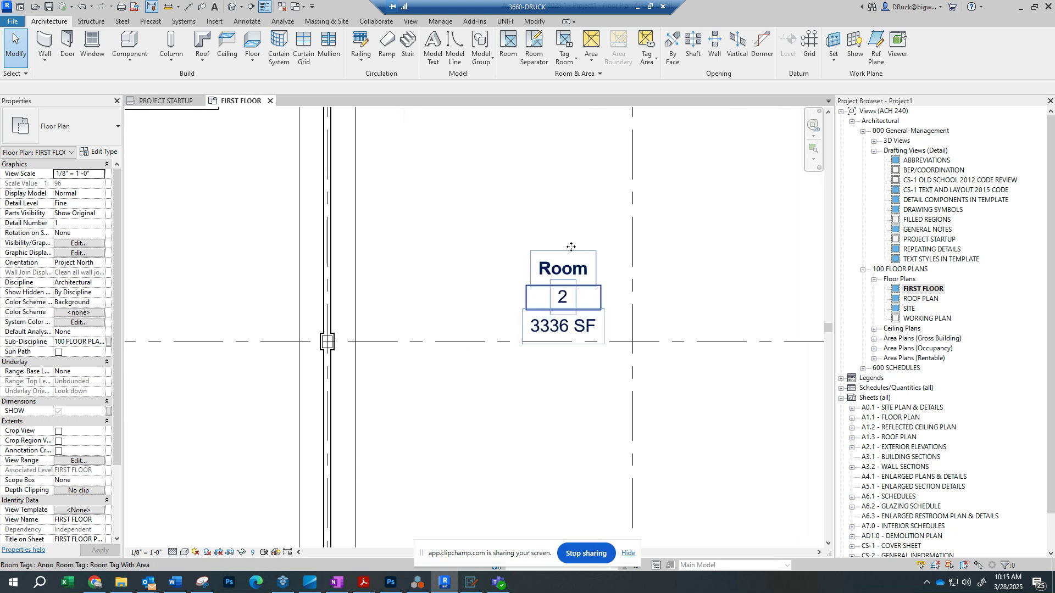
pyautogui.moveTo(566, 254); pyautogui.dragTo(580, 241)
pyautogui.scroll(1, 532, 230)
pyautogui.moveTo(533, 231); pyautogui.dragTo(479, 275, button='middle')
pyautogui.scroll(-1, 479, 276)
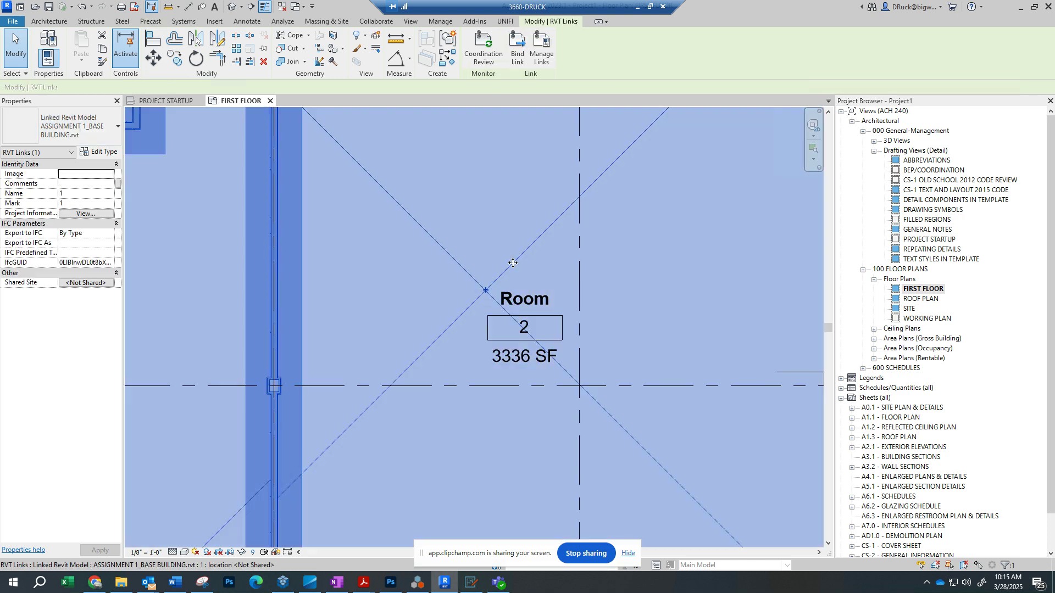
pyautogui.scroll(-2, 510, 236)
pyautogui.scroll(-3, 510, 236)
pyautogui.press('Escape')
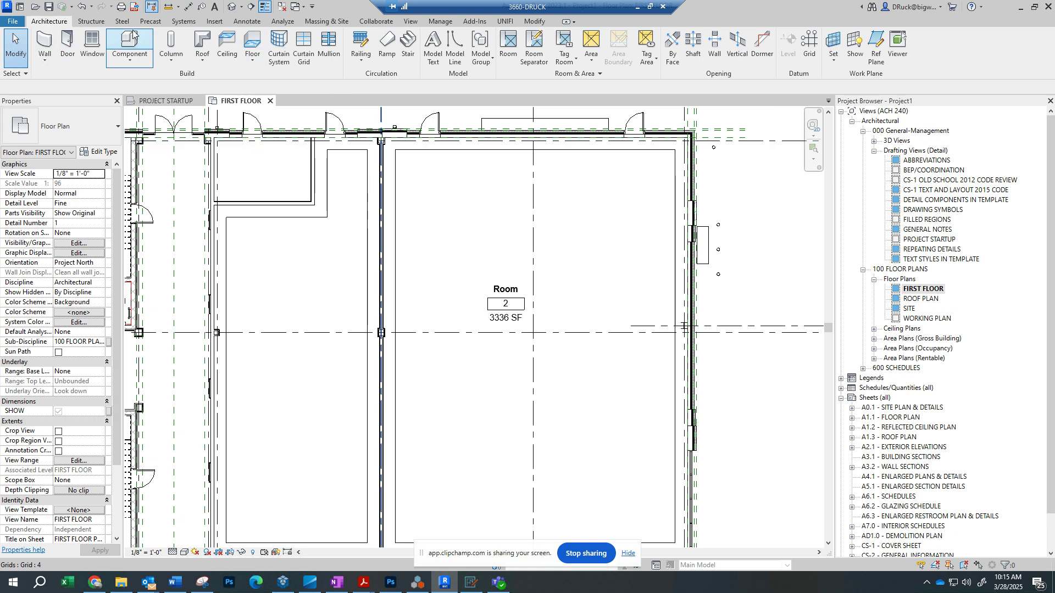
# Step: Start the Wall command and choose the INT_4 7/8" PARTITION basic wall type
pyautogui.click(44, 49)
pyautogui.scroll(2, 498, 201)
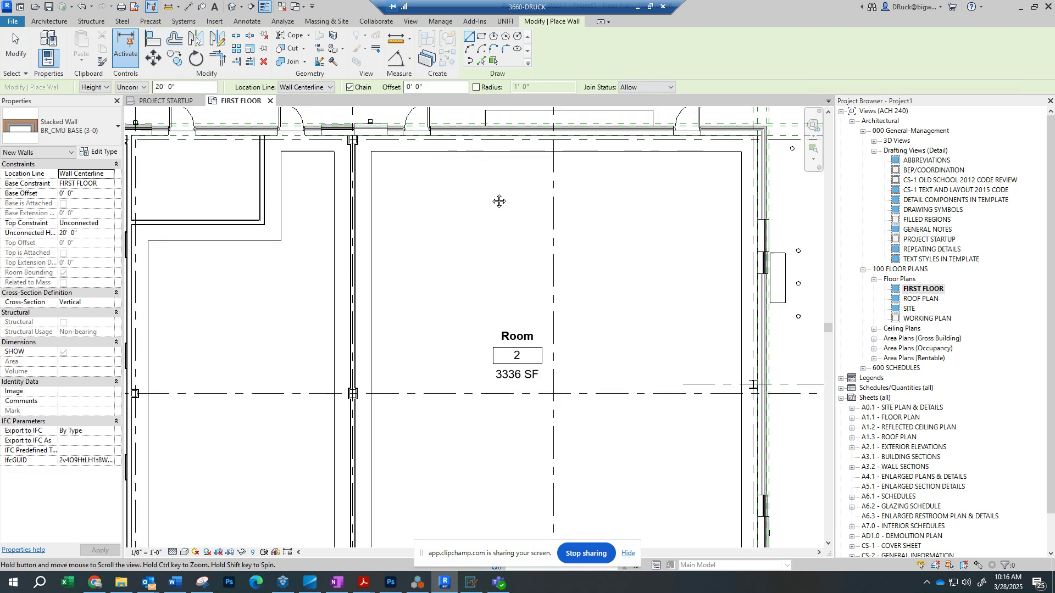
pyautogui.moveTo(499, 202); pyautogui.dragTo(502, 206, button='middle')
pyautogui.scroll(1, 533, 193)
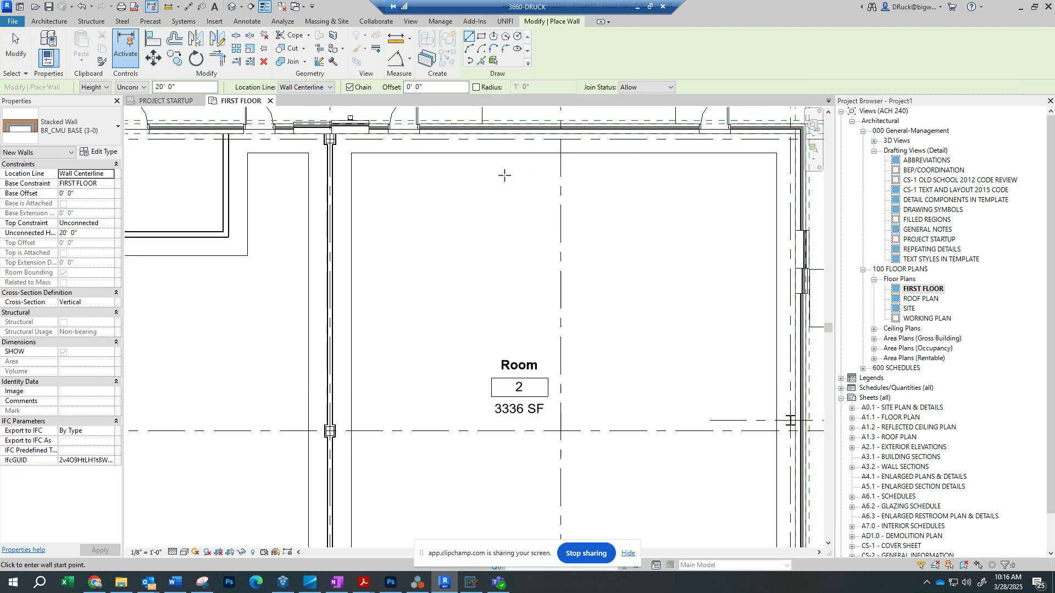
pyautogui.click(492, 133)
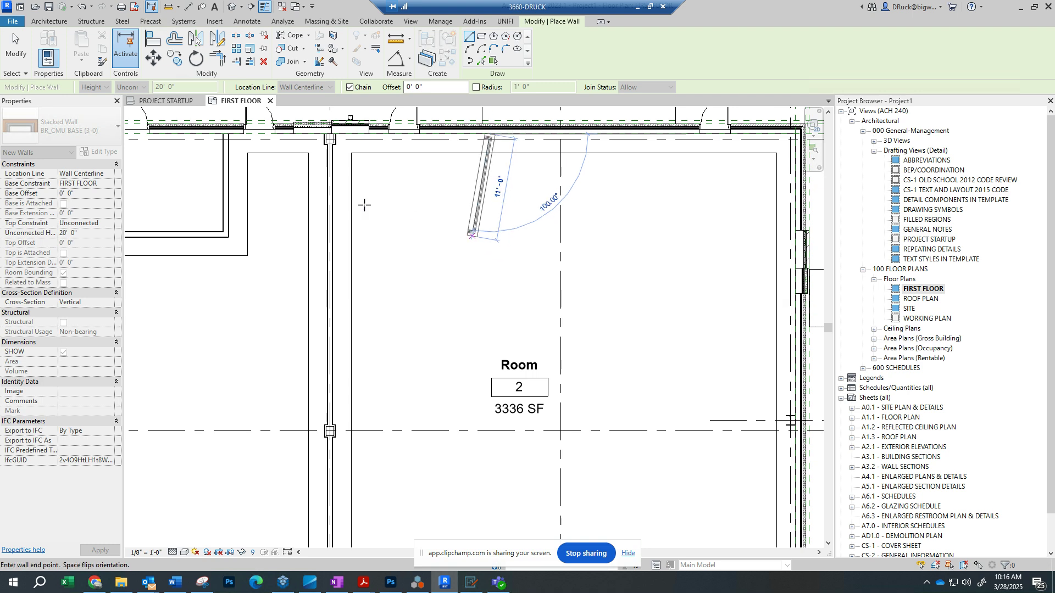
pyautogui.click(66, 127)
pyautogui.scroll(8, 101, 281)
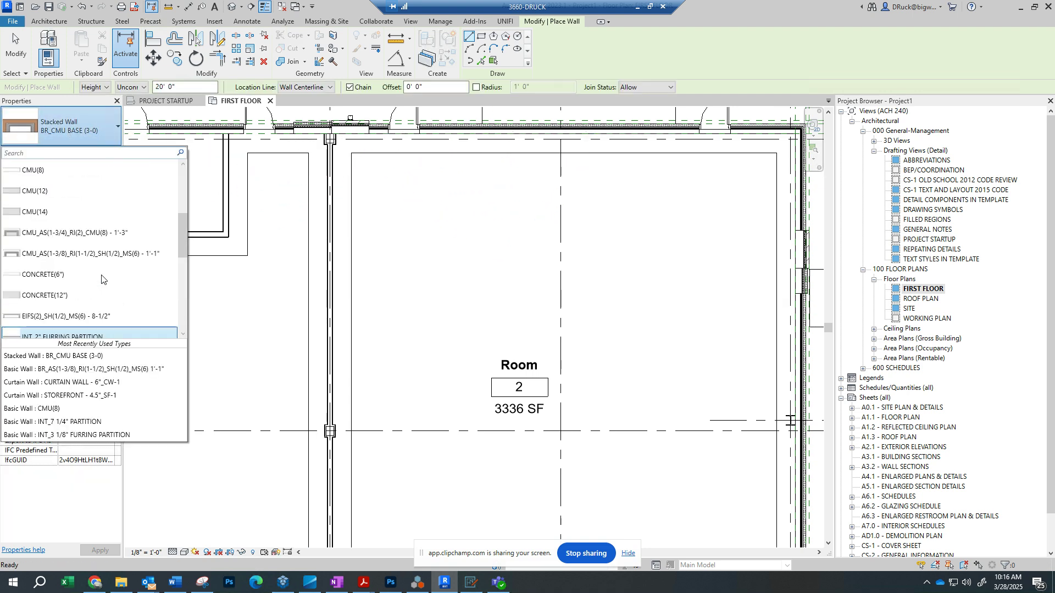
pyautogui.scroll(-5, 63, 264)
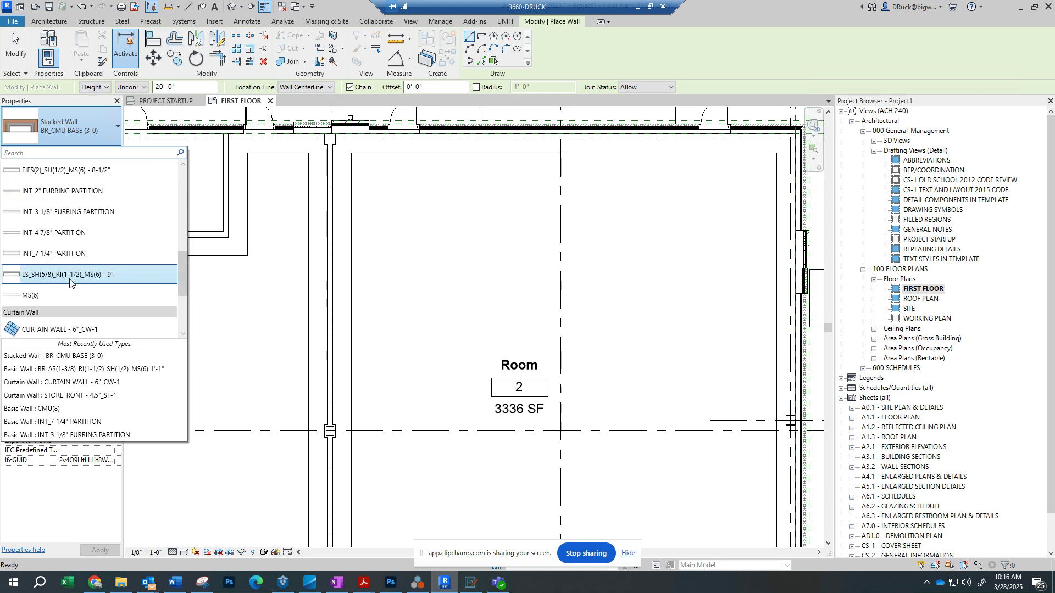
pyautogui.click(52, 233)
# Step: Draw an L-shaped partition from the bay's north wall down and across to the wall on grid 4, enclosing its northwest corner
pyautogui.click(465, 134)
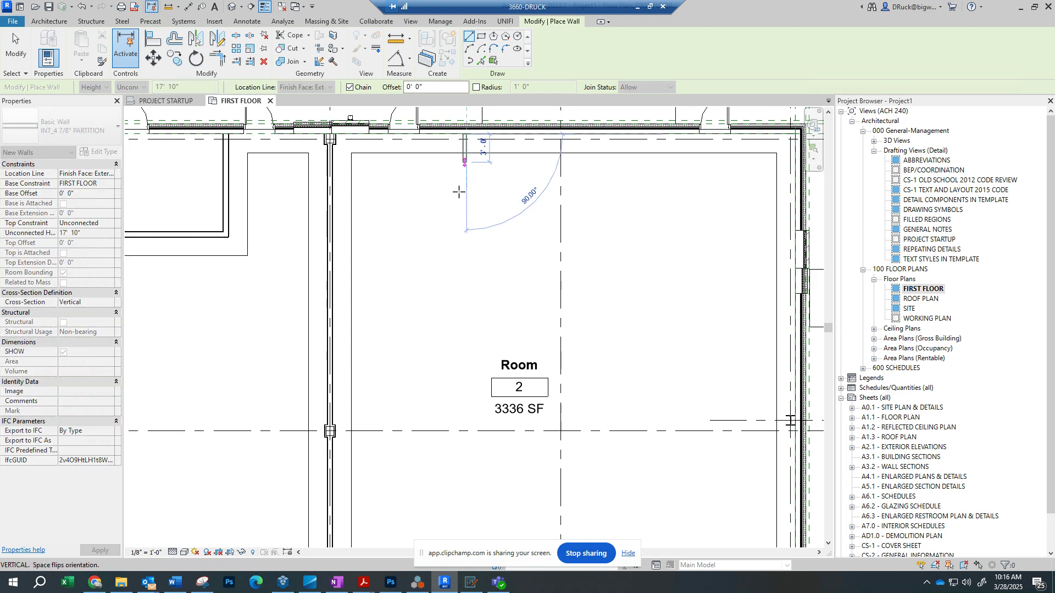
pyautogui.click(464, 228)
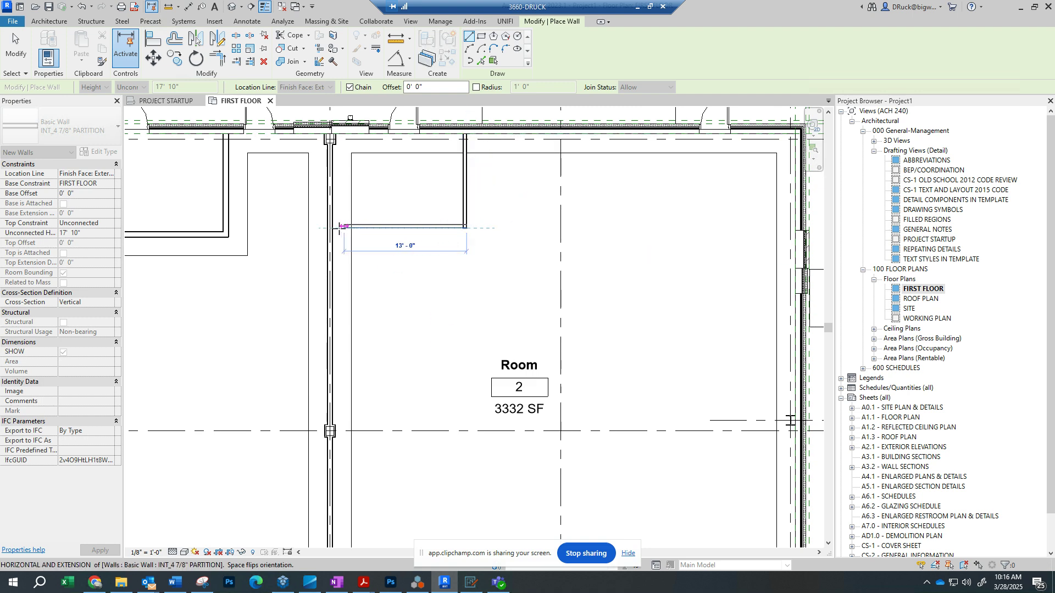
pyautogui.click(334, 226)
pyautogui.keyDown('ctrl'); pyautogui.scroll(-1, 469, 300); pyautogui.keyUp('ctrl')
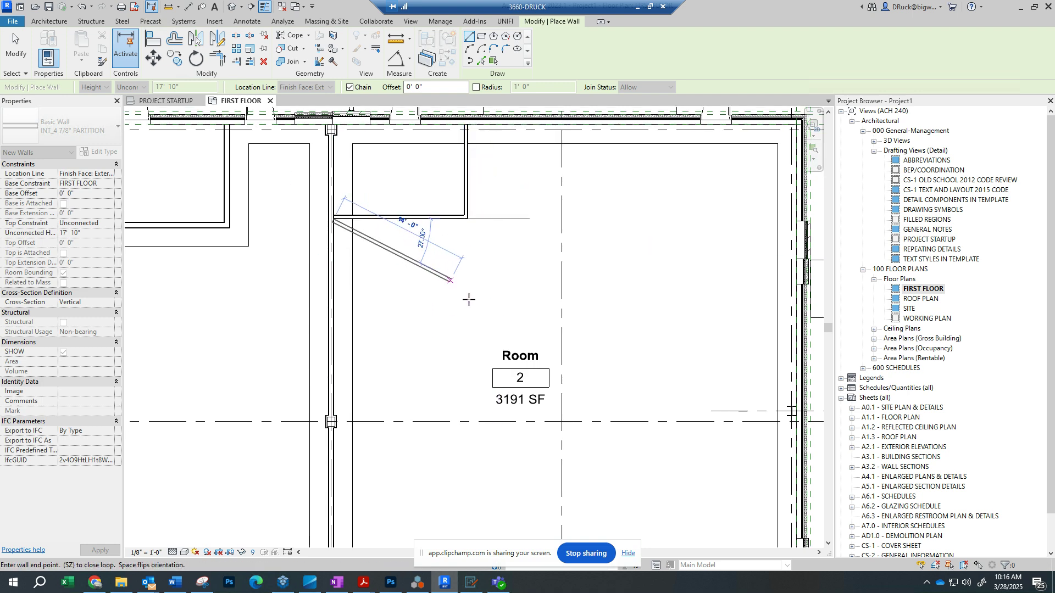
pyautogui.press('F1')
pyautogui.click(571, 48)
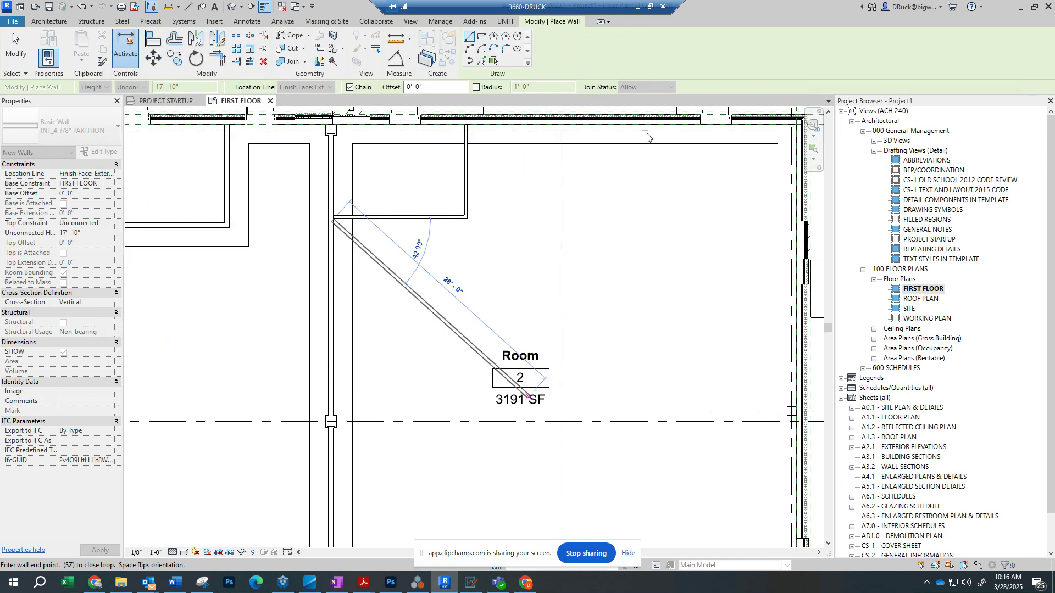
pyautogui.press('Escape')
pyautogui.press('Escape')
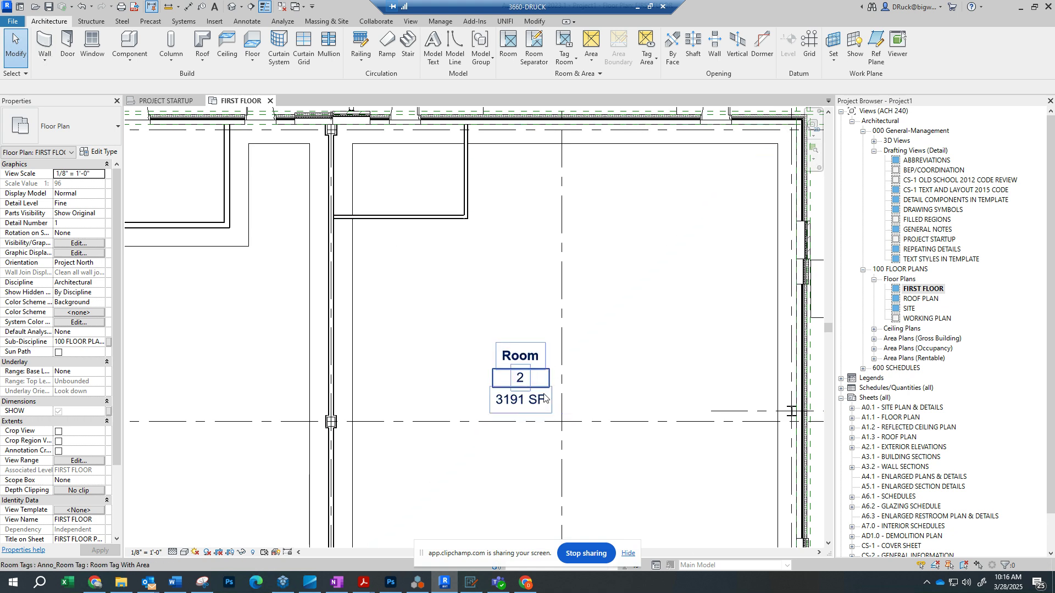
# Step: Select the large bay room to examine how its boundary follows the new corner partitions
pyautogui.scroll(-3, 544, 397)
pyautogui.click(476, 299)
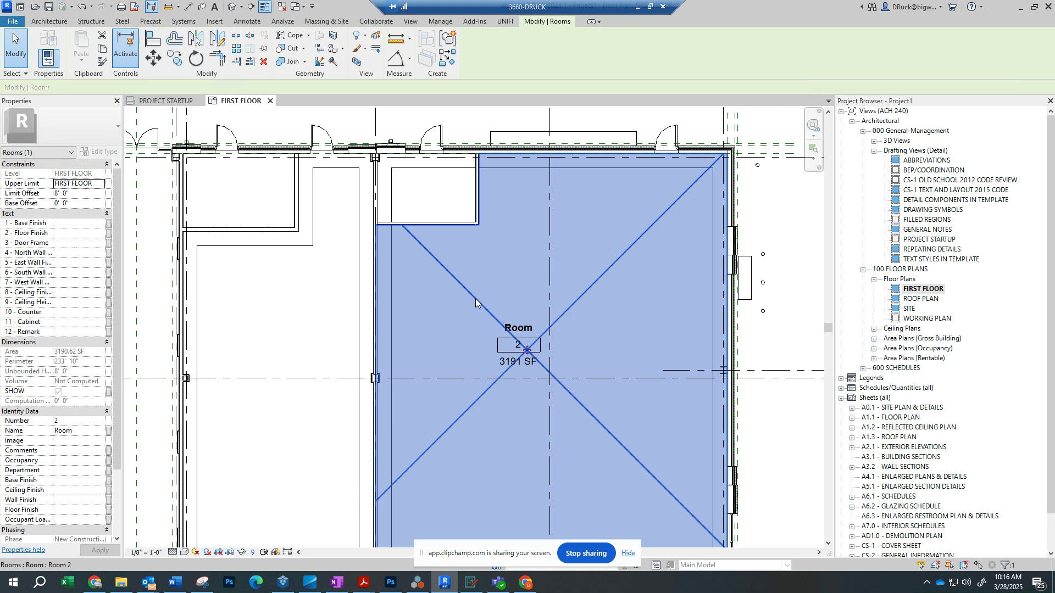
pyautogui.scroll(-2, 483, 182)
pyautogui.scroll(-1, 432, 197)
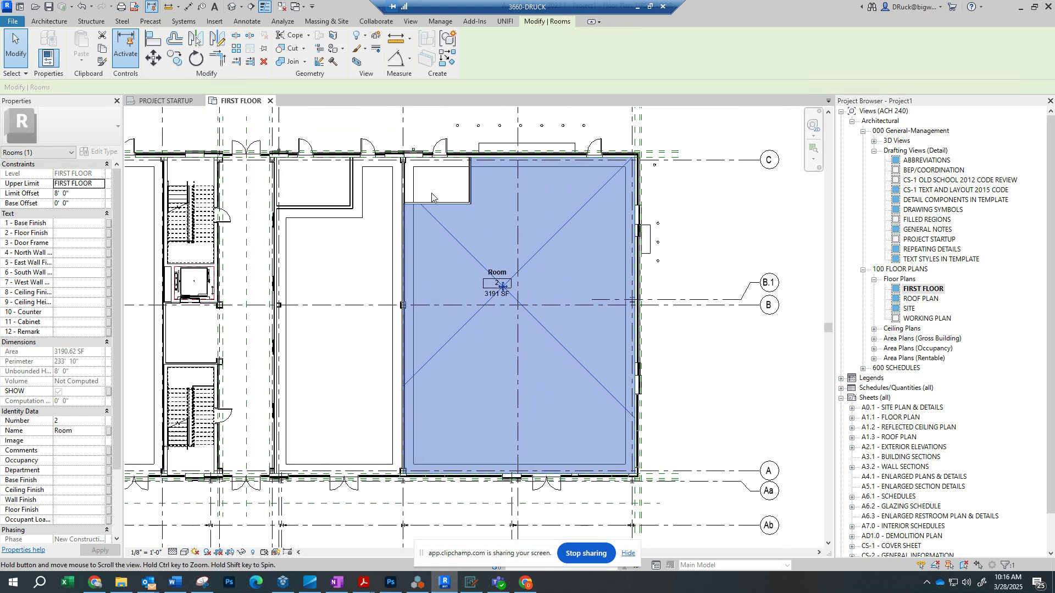
pyautogui.scroll(2, 493, 235)
pyautogui.click(493, 236)
pyautogui.scroll(1, 527, 324)
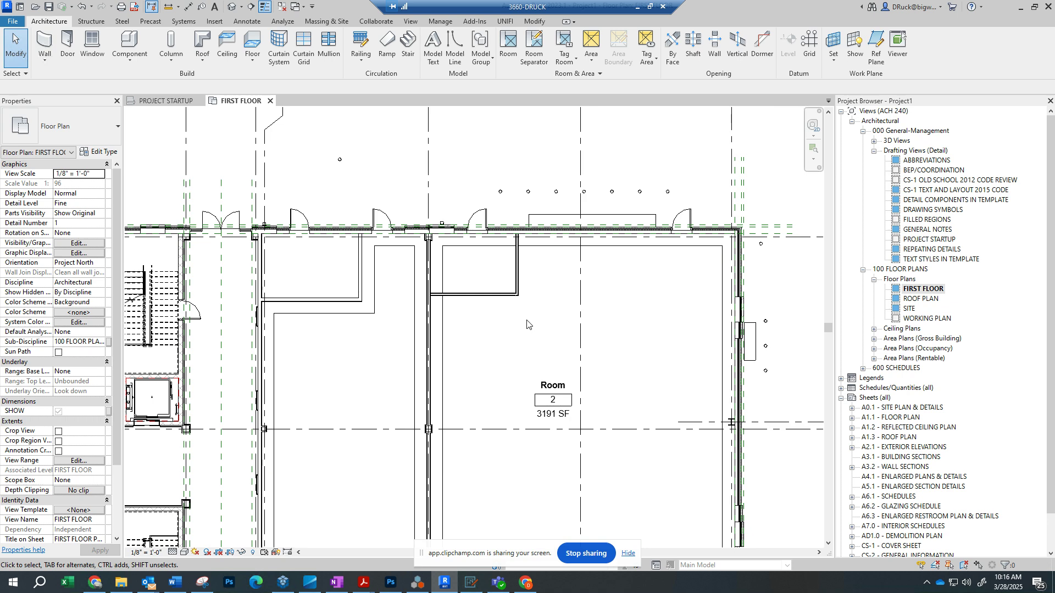
# Step: Place a room inside the small partitioned space at the bay's northwest corner
pyautogui.scroll(1, 527, 324)
pyautogui.click(508, 45)
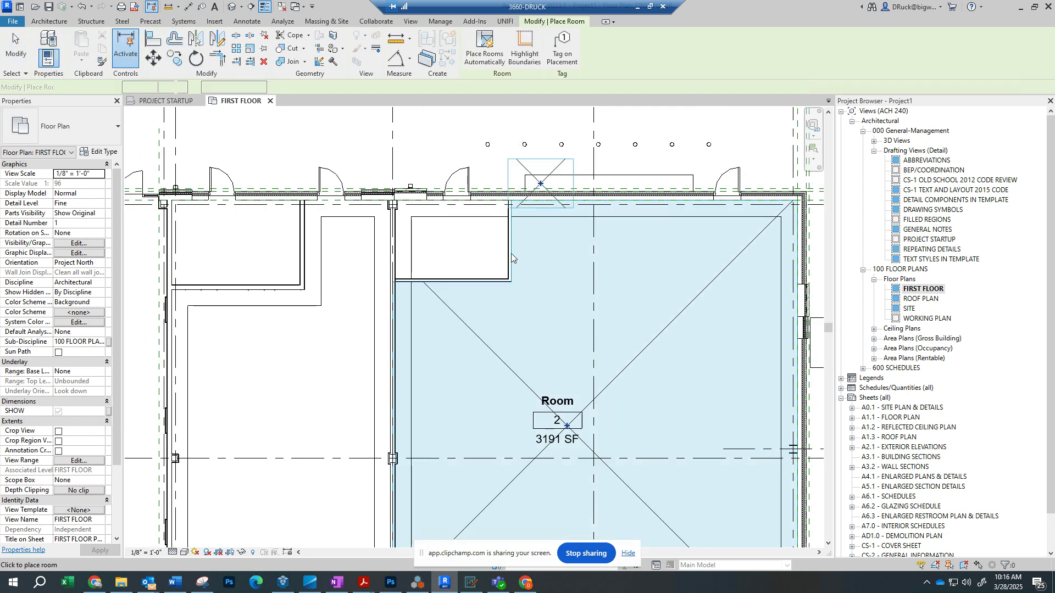
pyautogui.scroll(3, 503, 269)
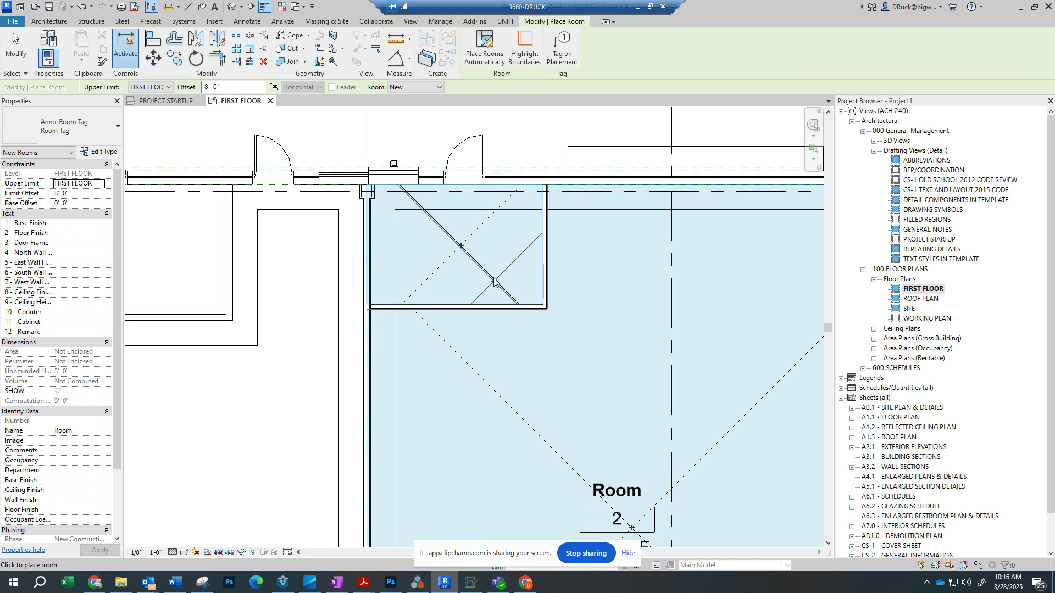
pyautogui.scroll(-1, 494, 282)
pyautogui.press('Escape')
pyautogui.press('Escape')
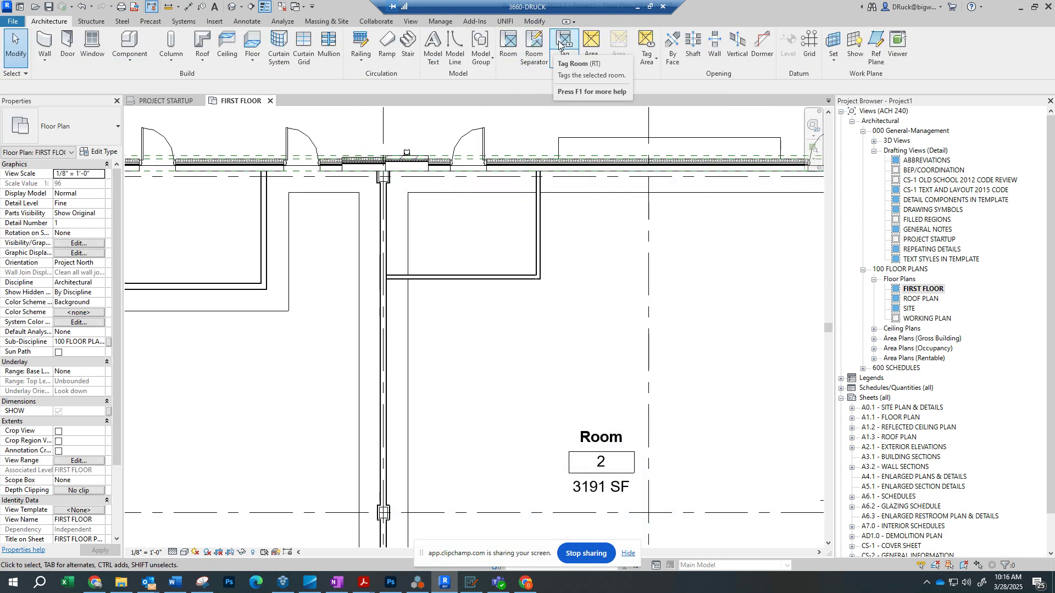
# Step: Tag the small northwest corner room with a standard Room Tag
pyautogui.click(560, 45)
pyautogui.click(473, 234)
pyautogui.scroll(-1, 512, 289)
pyautogui.press('Escape')
pyautogui.press('Escape')
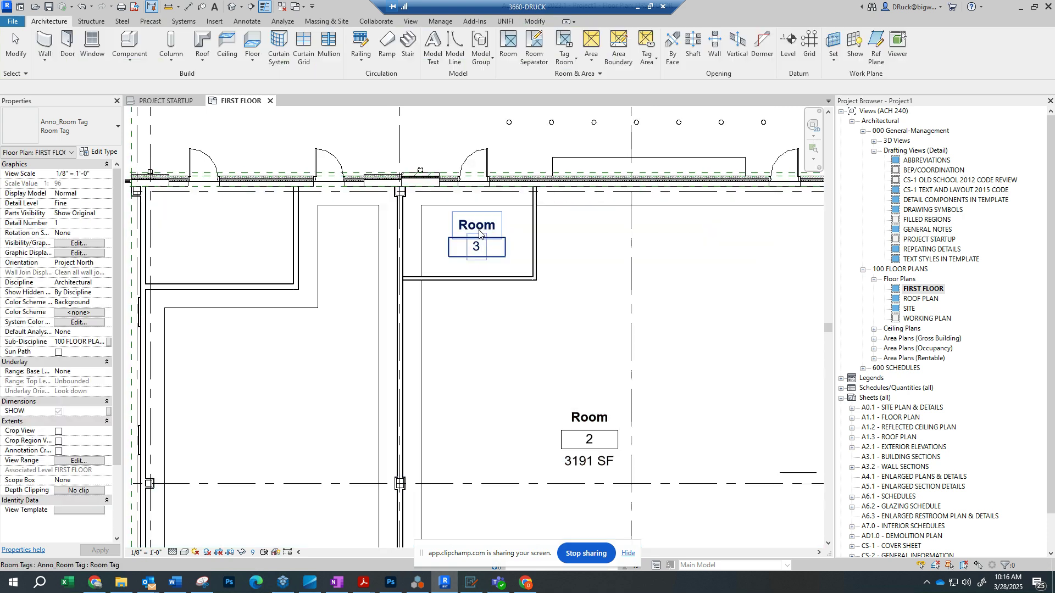
# Step: Name the small northwest corner room RESTROOM through its room tag
pyautogui.doubleClick(488, 225)
pyautogui.write('res')
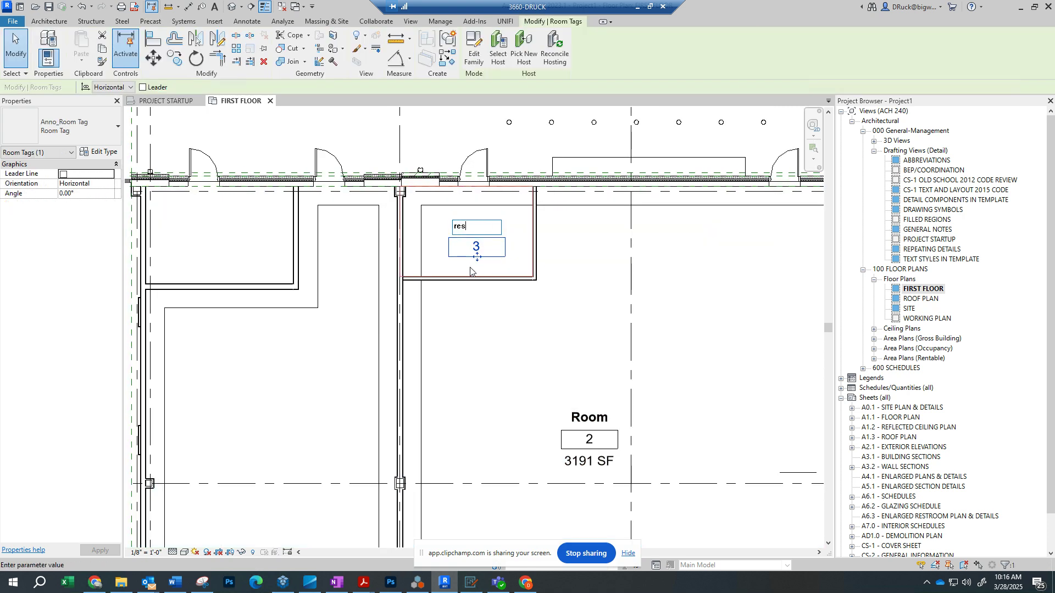
pyautogui.press('BackSpace')
pyautogui.press('BackSpace')
pyautogui.write('strom')
pyautogui.click(576, 341)
# Step: Name the large bay room SALES FLOOR through its room tag
pyautogui.moveTo(534, 323); pyautogui.dragTo(545, 262, button='middle')
pyautogui.scroll(-1, 544, 262)
pyautogui.click(593, 340)
pyautogui.click(591, 337)
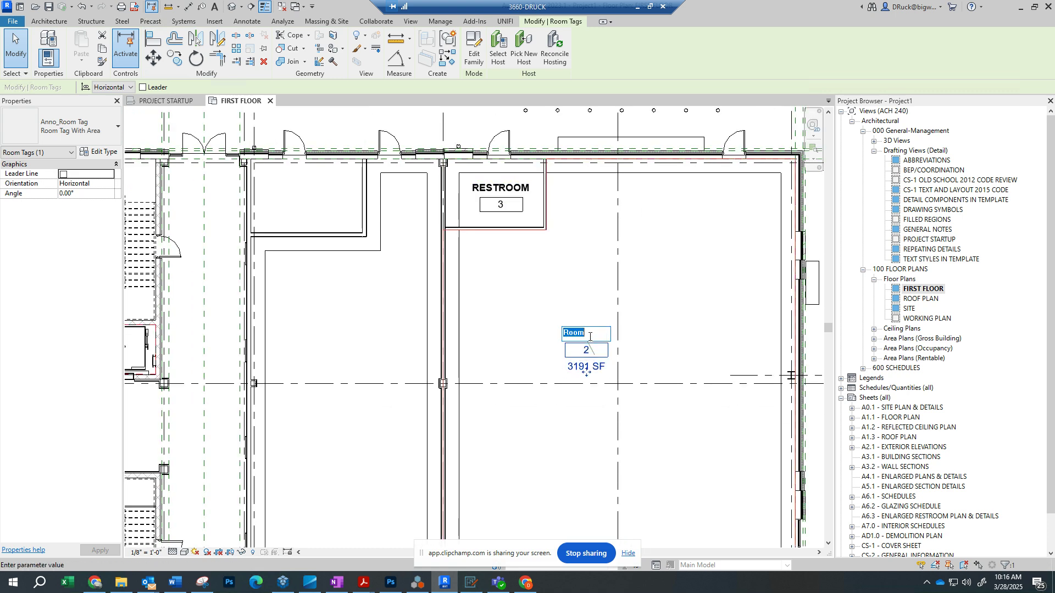
pyautogui.write('SALES FLOOR')
pyautogui.click(569, 263)
pyautogui.scroll(-1, 566, 281)
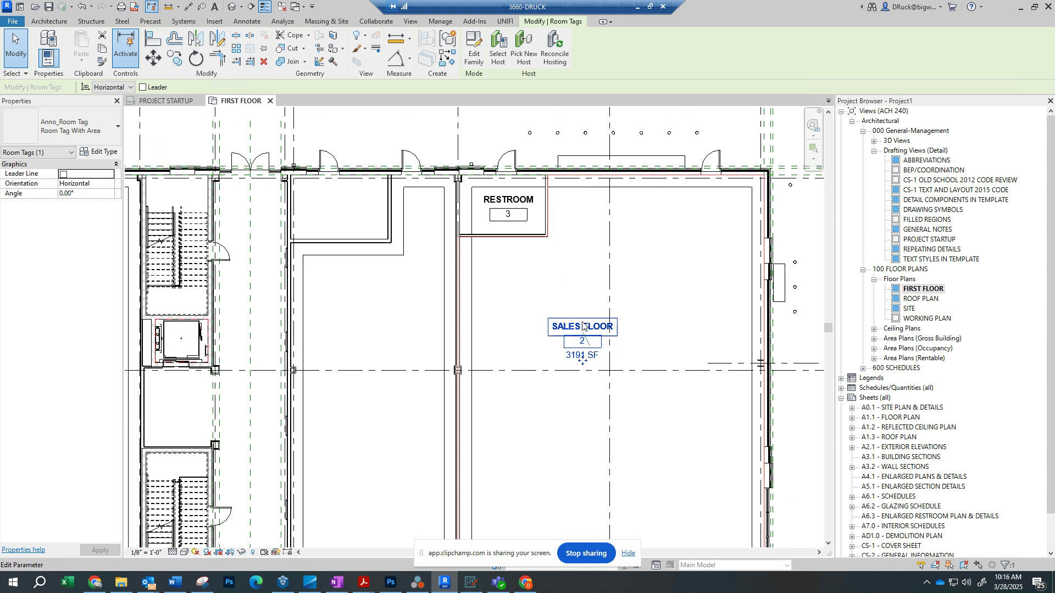
pyautogui.scroll(4, 582, 324)
pyautogui.click(565, 277)
# Step: Set the sales floor's room number to 1
pyautogui.scroll(-1, 579, 263)
pyautogui.moveTo(581, 261); pyautogui.dragTo(578, 254, button='middle')
pyautogui.scroll(-3, 566, 297)
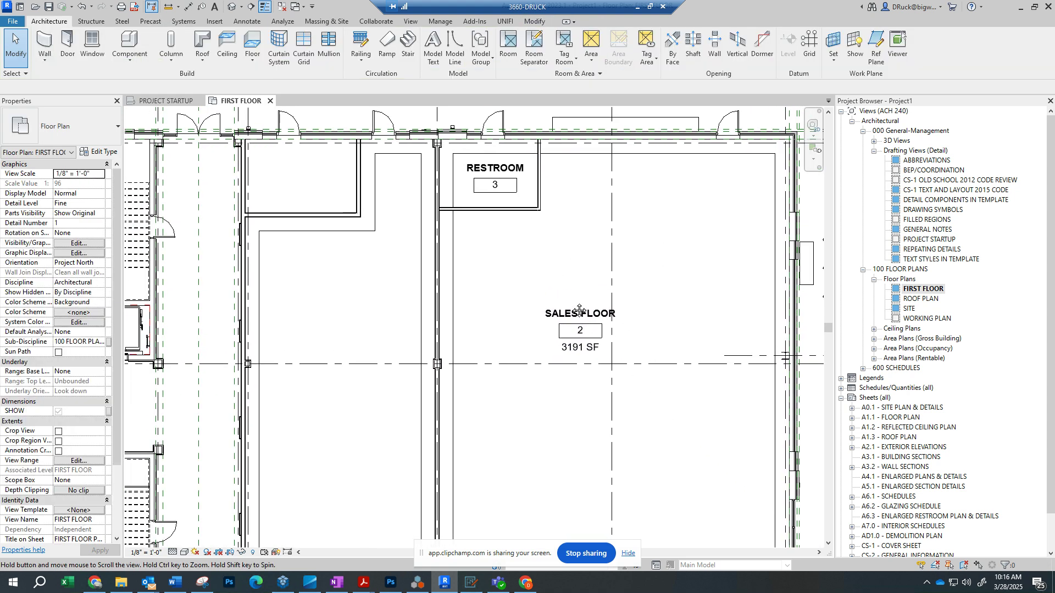
pyautogui.moveTo(600, 300); pyautogui.dragTo(611, 267, button='middle')
pyautogui.scroll(2, 564, 248)
pyautogui.click(608, 336)
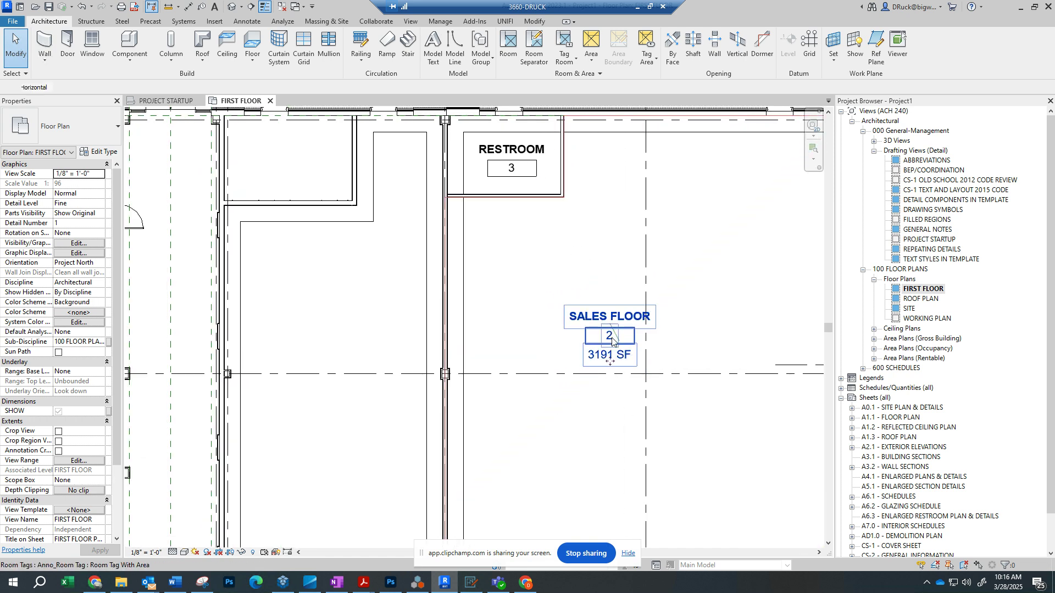
pyautogui.click(607, 335)
pyautogui.click(604, 258)
pyautogui.moveTo(591, 257); pyautogui.dragTo(592, 277, button='middle')
pyautogui.click(621, 244)
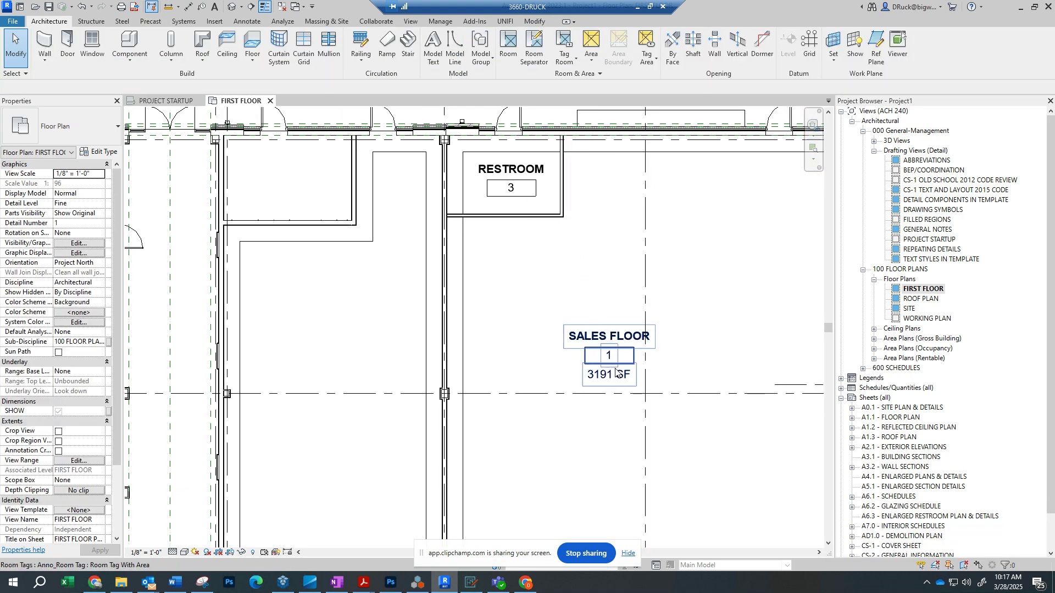
# Step: Set the restroom's room number to 2
pyautogui.click(511, 189)
pyautogui.click(511, 188)
pyautogui.write('2')
pyautogui.click(595, 255)
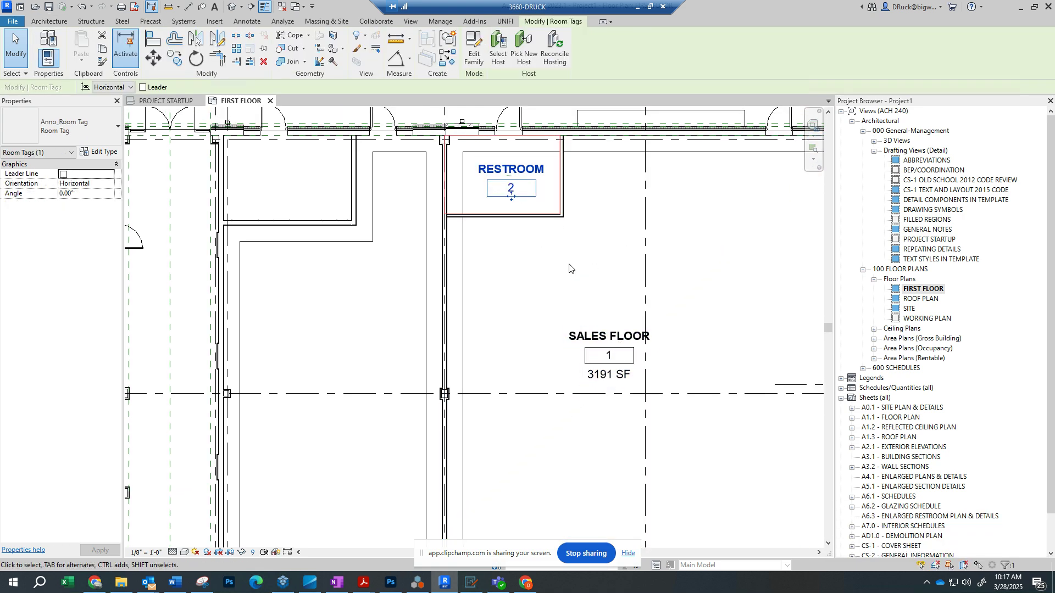
pyautogui.scroll(-3, 569, 264)
pyautogui.click(530, 281)
# Step: Move the SALES FLOOR room tag west so that it sits clear of the vertical grid line
pyautogui.scroll(-1, 530, 281)
pyautogui.moveTo(575, 317); pyautogui.dragTo(644, 257, button='middle')
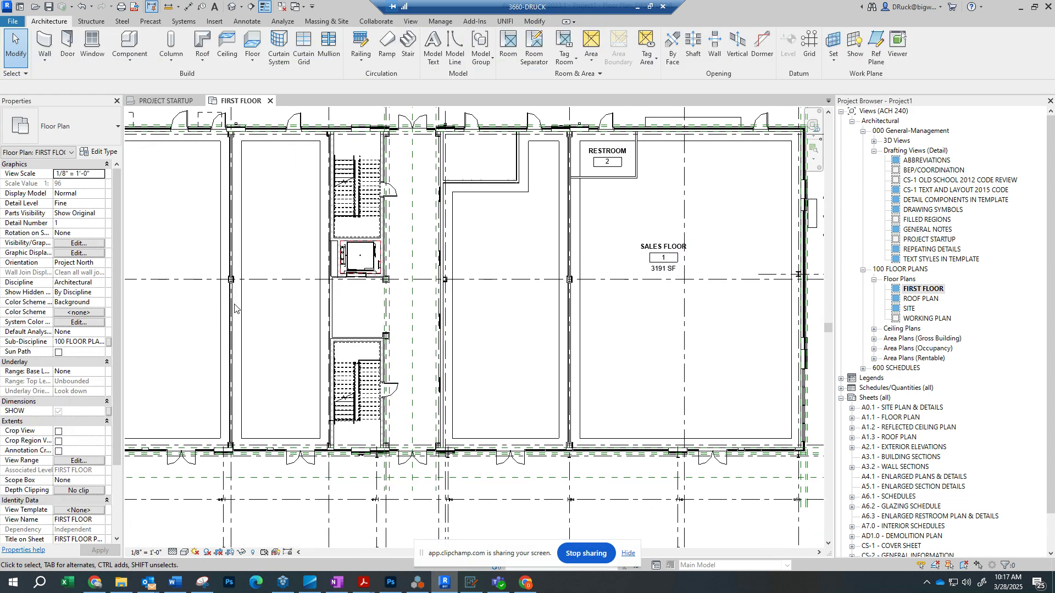
pyautogui.scroll(-2, 235, 308)
pyautogui.scroll(3, 537, 271)
pyautogui.scroll(1, 511, 278)
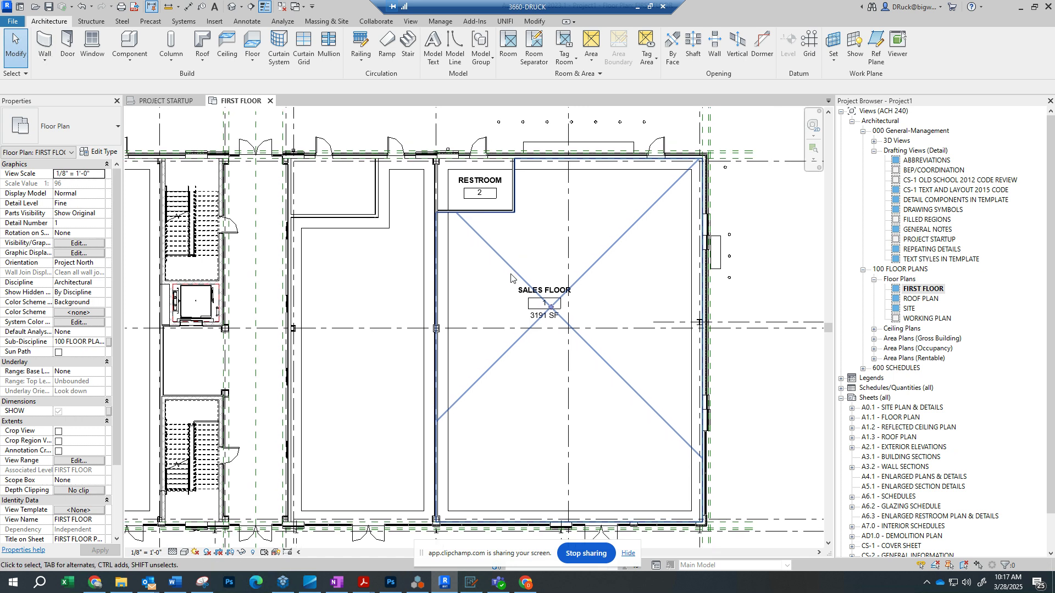
pyautogui.scroll(2, 511, 278)
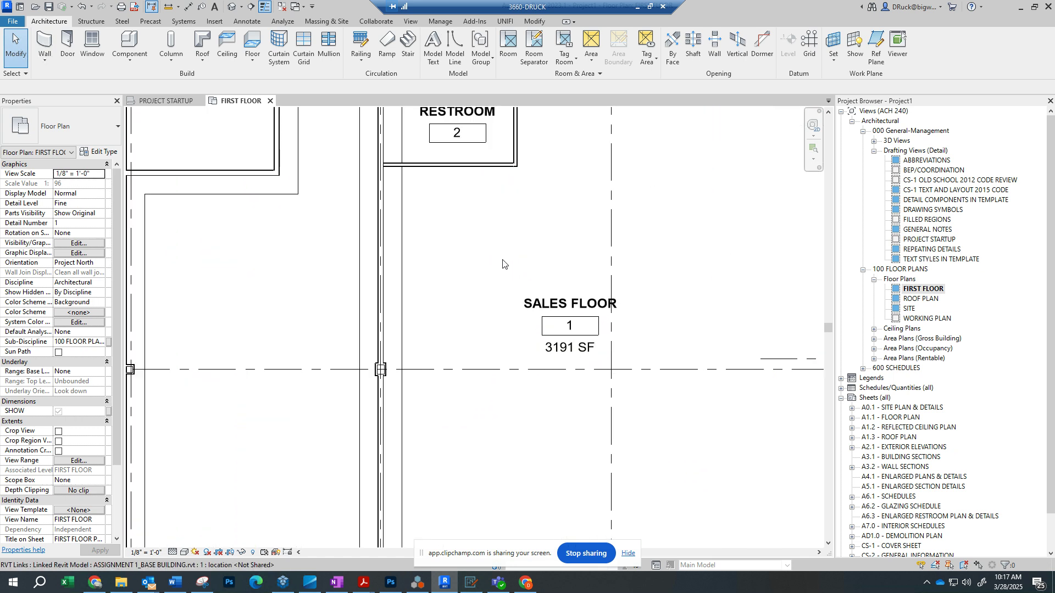
pyautogui.scroll(-3, 508, 275)
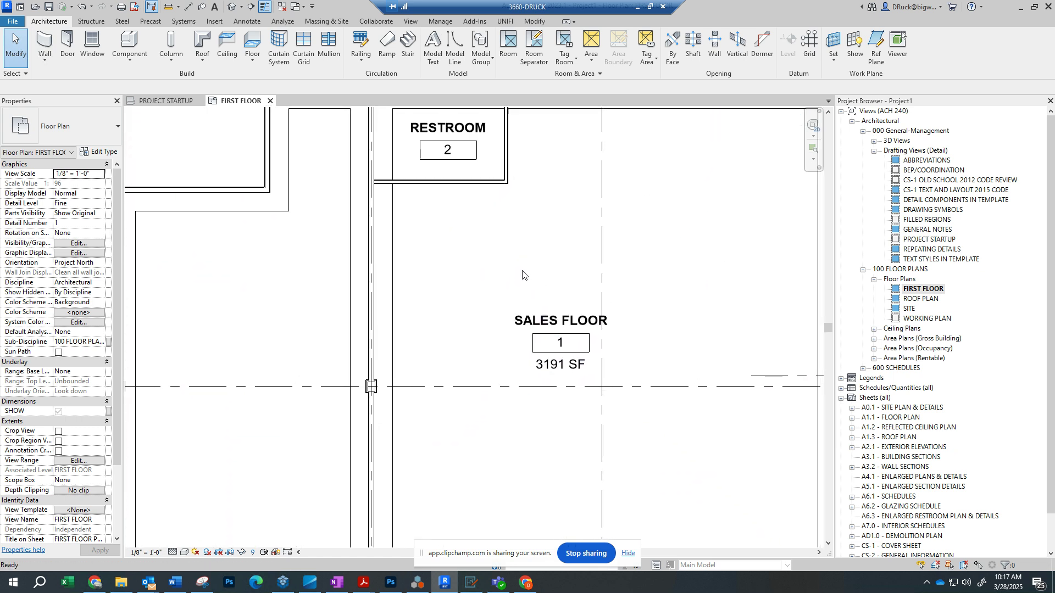
pyautogui.moveTo(549, 322); pyautogui.dragTo(524, 322)
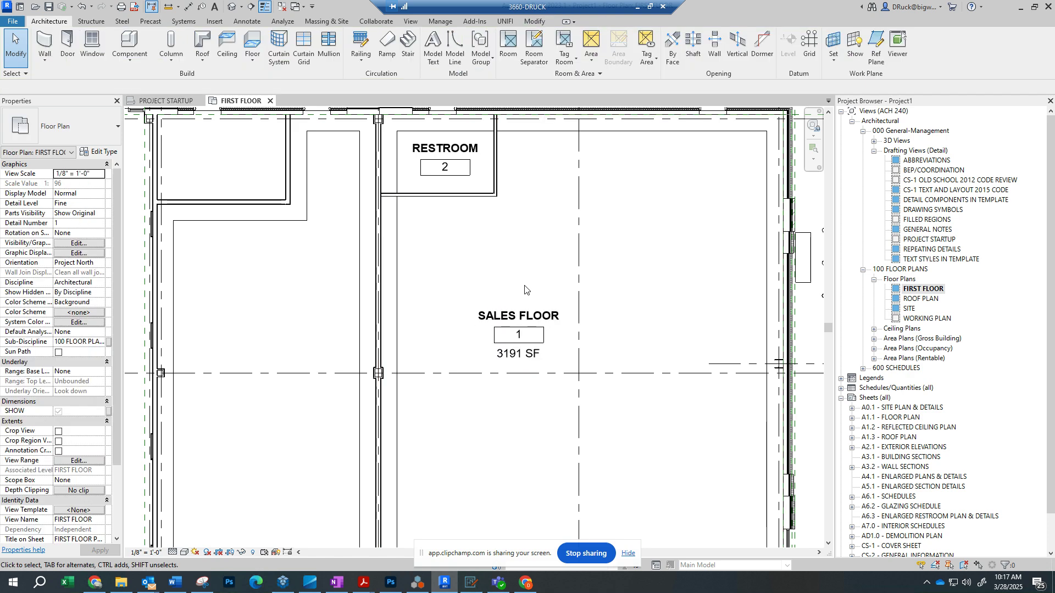
pyautogui.moveTo(515, 261); pyautogui.dragTo(515, 267, button='middle')
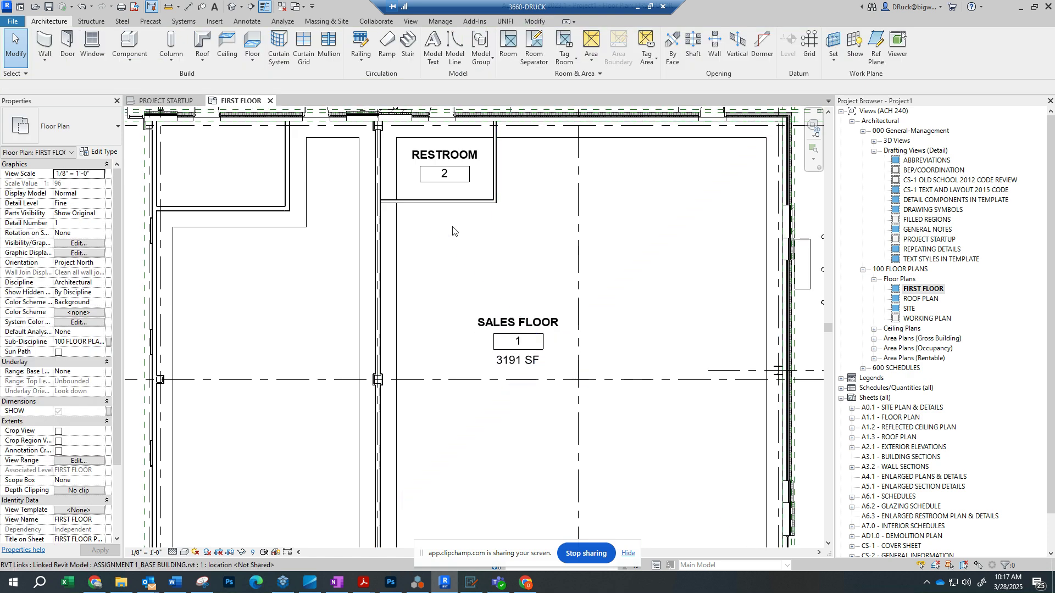
pyautogui.scroll(-1, 546, 278)
pyautogui.moveTo(545, 278); pyautogui.dragTo(570, 291, button='middle')
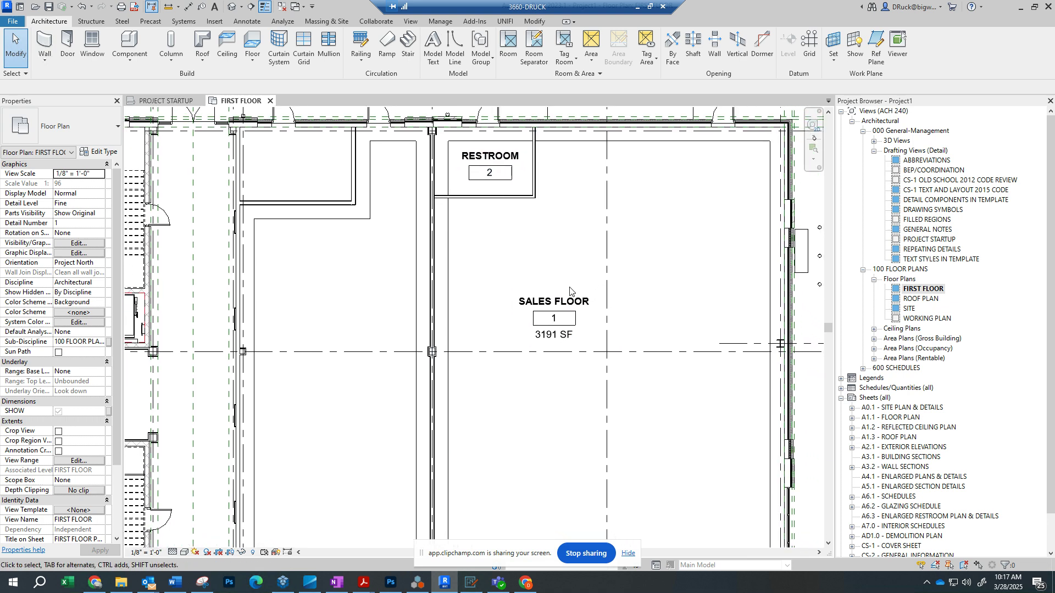
pyautogui.scroll(-2, 566, 280)
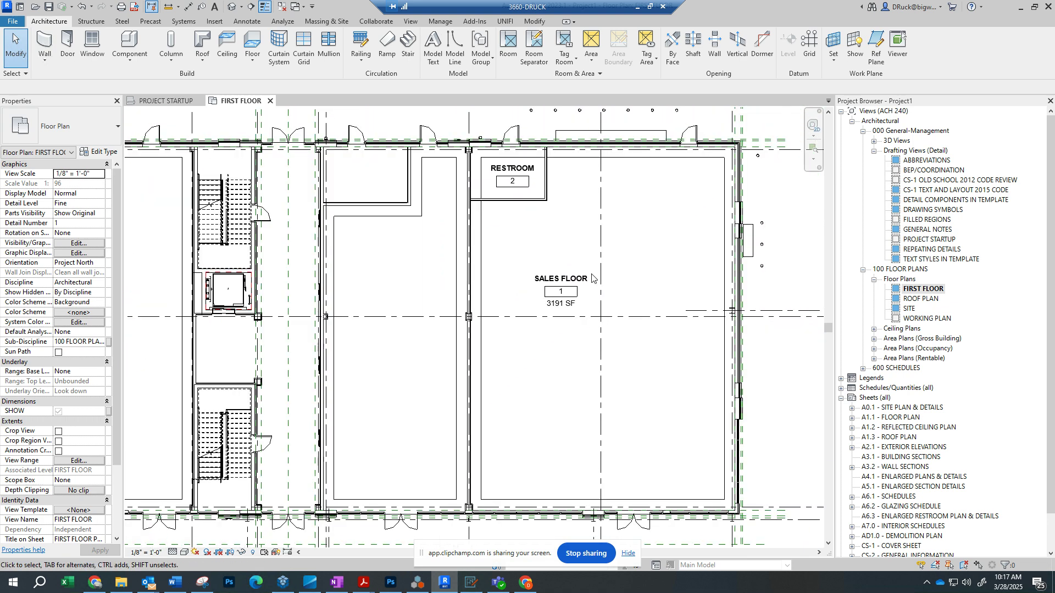
pyautogui.scroll(1, 522, 282)
pyautogui.scroll(-1, 549, 209)
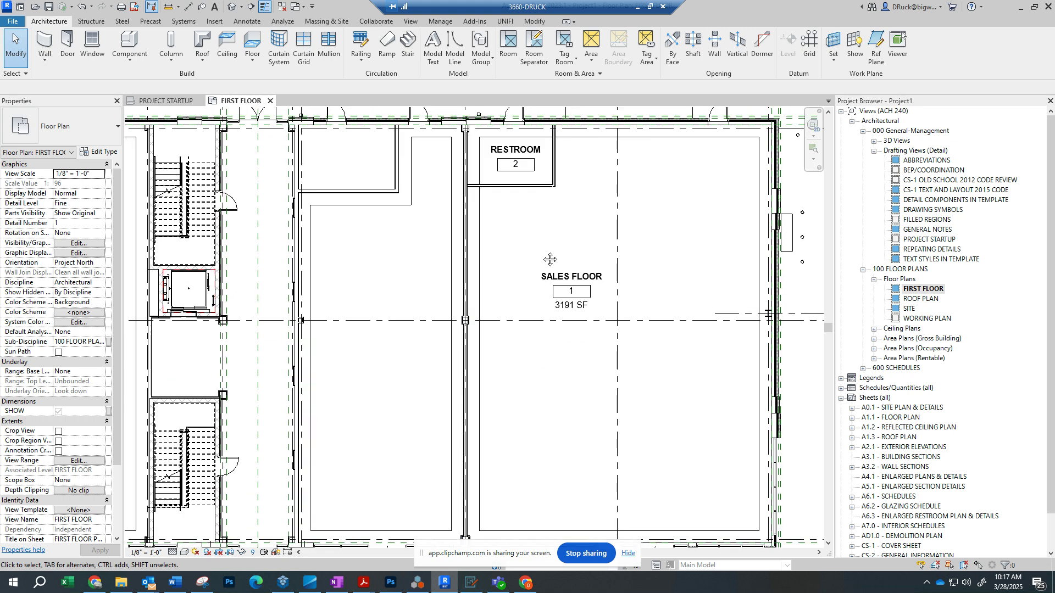
pyautogui.scroll(1, 519, 253)
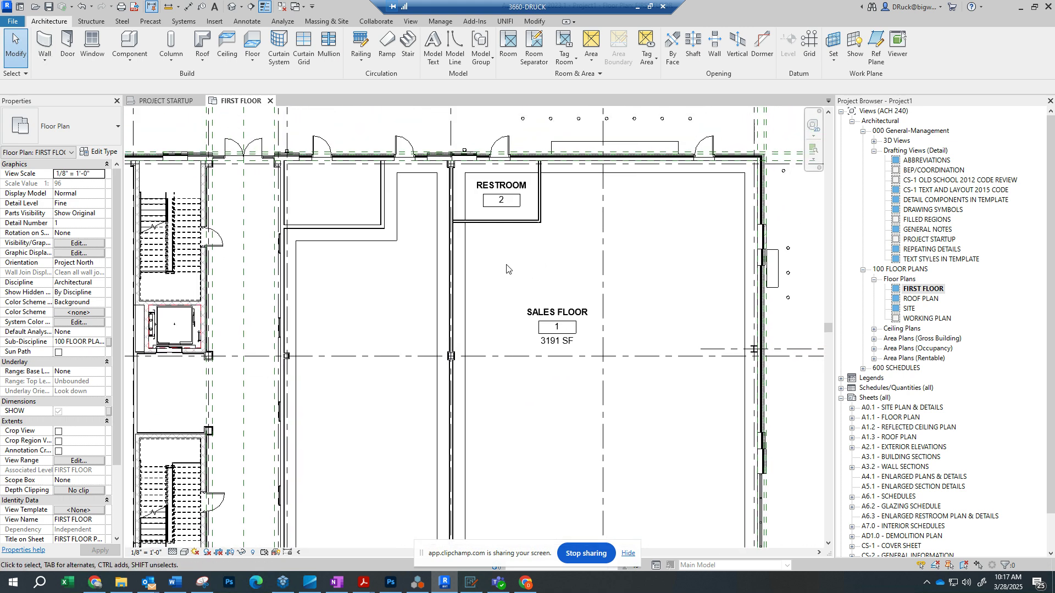
pyautogui.moveTo(523, 257); pyautogui.dragTo(526, 250, button='middle')
pyautogui.moveTo(472, 269); pyautogui.dragTo(462, 237, button='middle')
pyautogui.scroll(1, 463, 237)
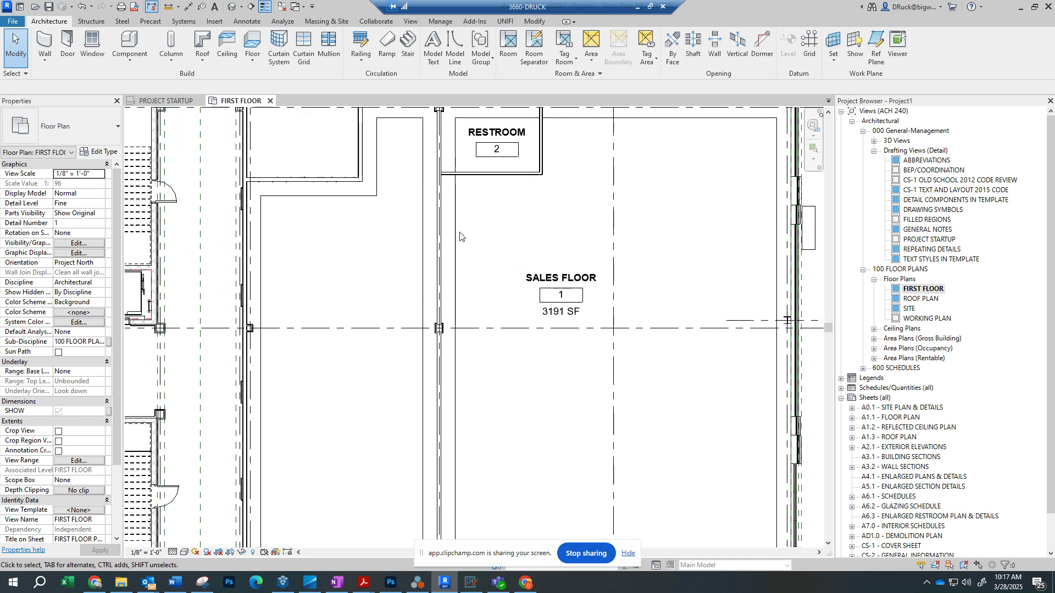
pyautogui.scroll(-2, 439, 269)
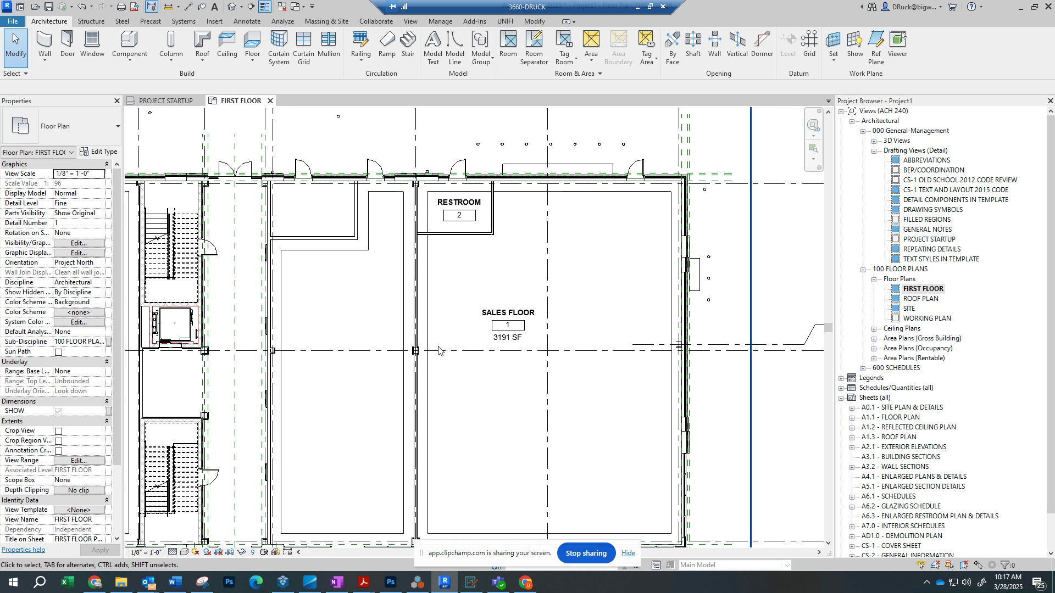
pyautogui.moveTo(428, 386); pyautogui.dragTo(455, 332, button='middle')
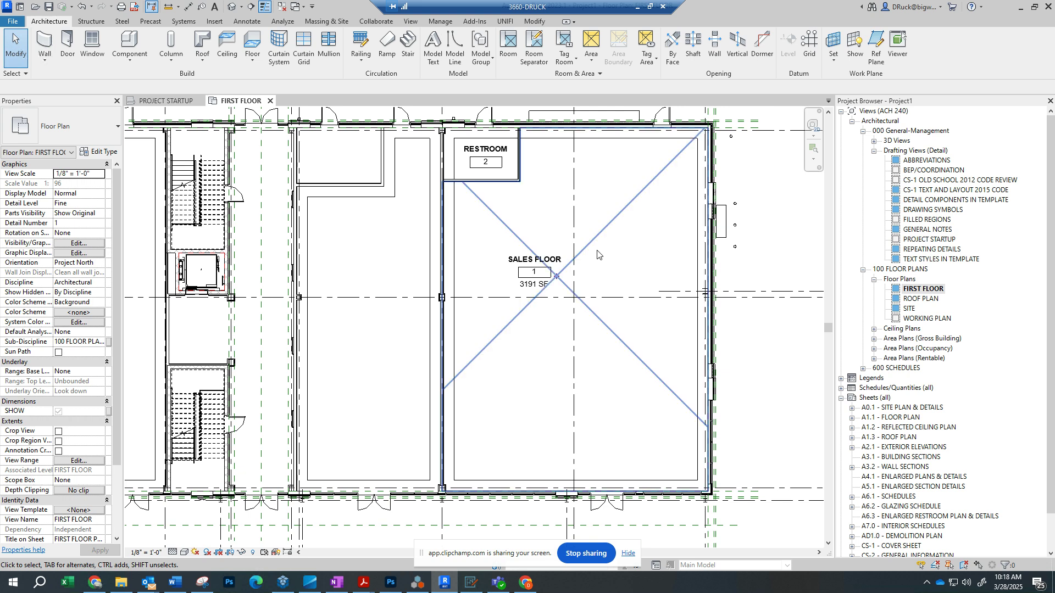
pyautogui.moveTo(638, 235); pyautogui.dragTo(637, 281, button='middle')
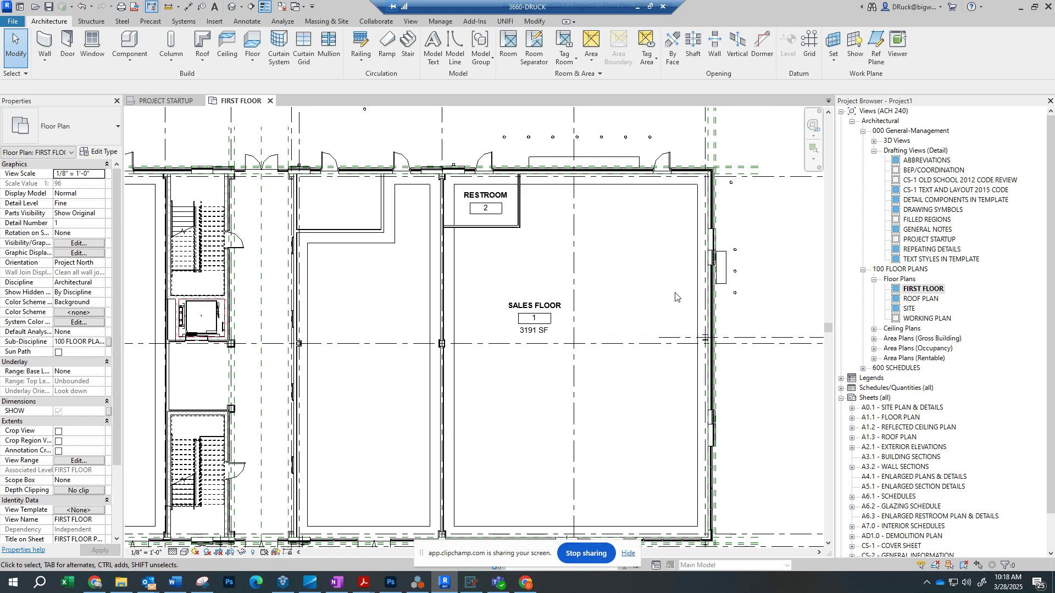
pyautogui.moveTo(616, 266); pyautogui.dragTo(641, 255, button='middle')
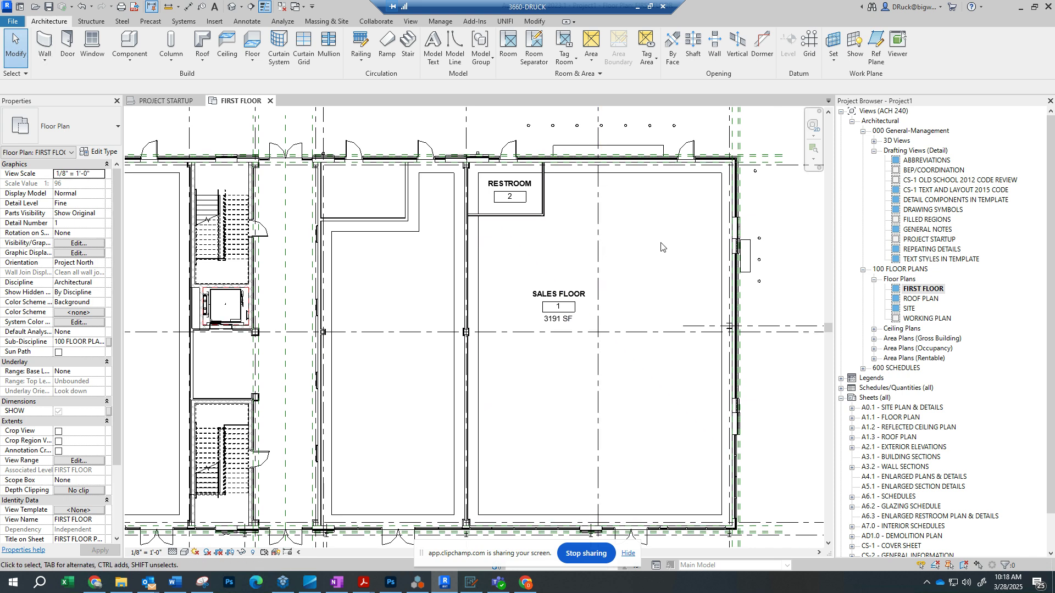
pyautogui.click(542, 278)
pyautogui.moveTo(666, 269); pyautogui.dragTo(631, 235, button='middle')
pyautogui.click(654, 266)
pyautogui.moveTo(546, 263); pyautogui.dragTo(527, 247, button='middle')
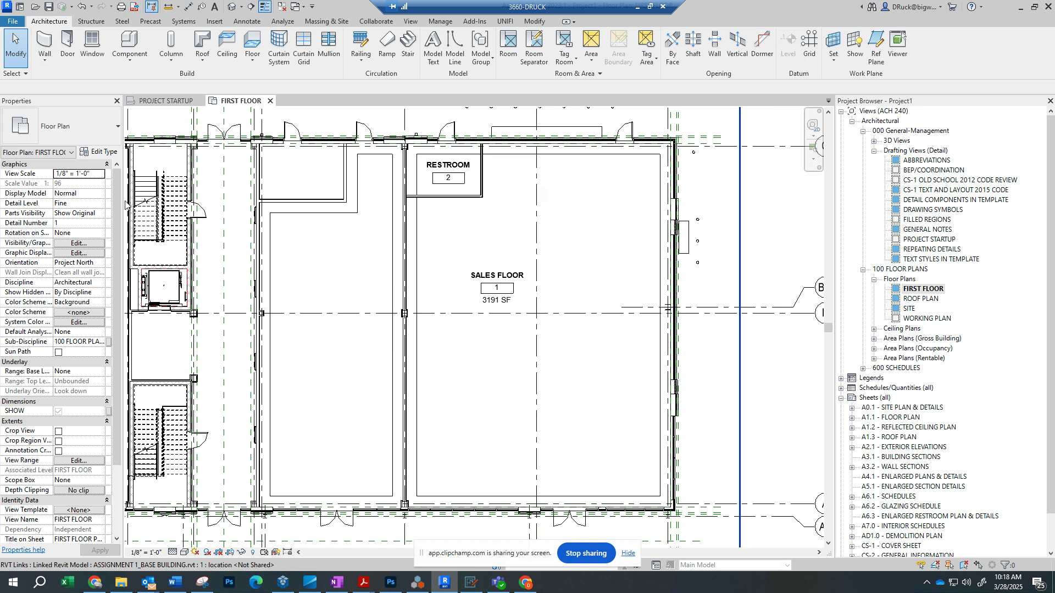
# Step: Hide the Floors category of the linked ASSIGNMENT 1_BASE BUILDING.rvt in this view, using custom model category settings for the link
pyautogui.click(94, 246)
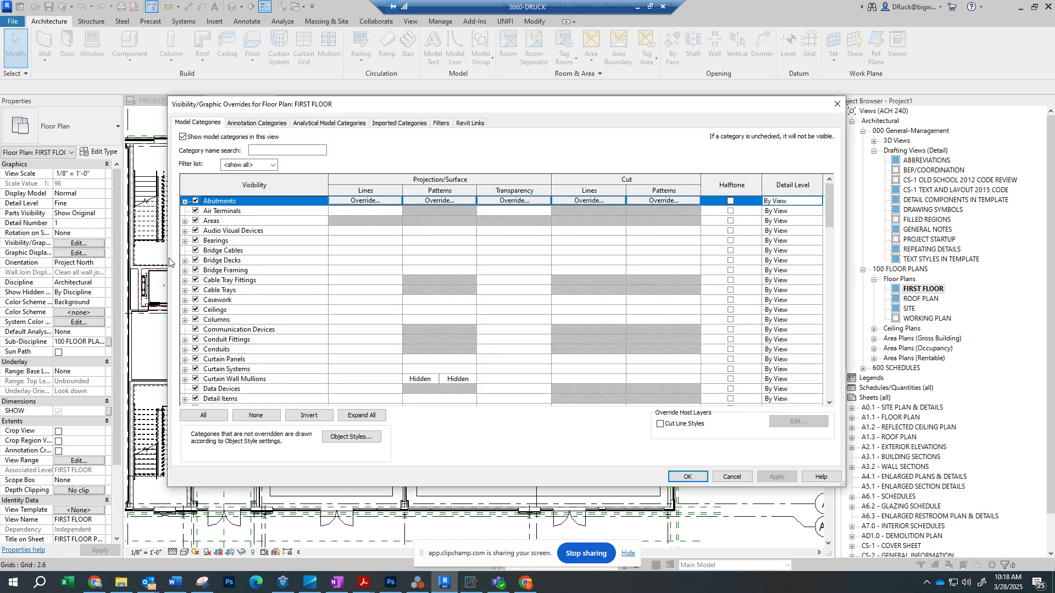
pyautogui.click(474, 124)
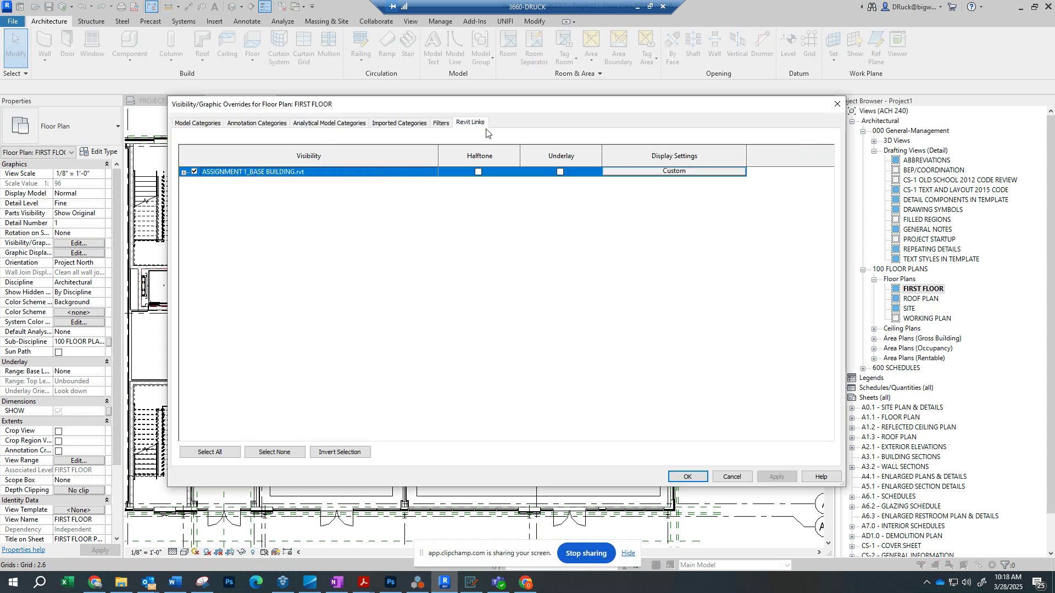
pyautogui.click(644, 175)
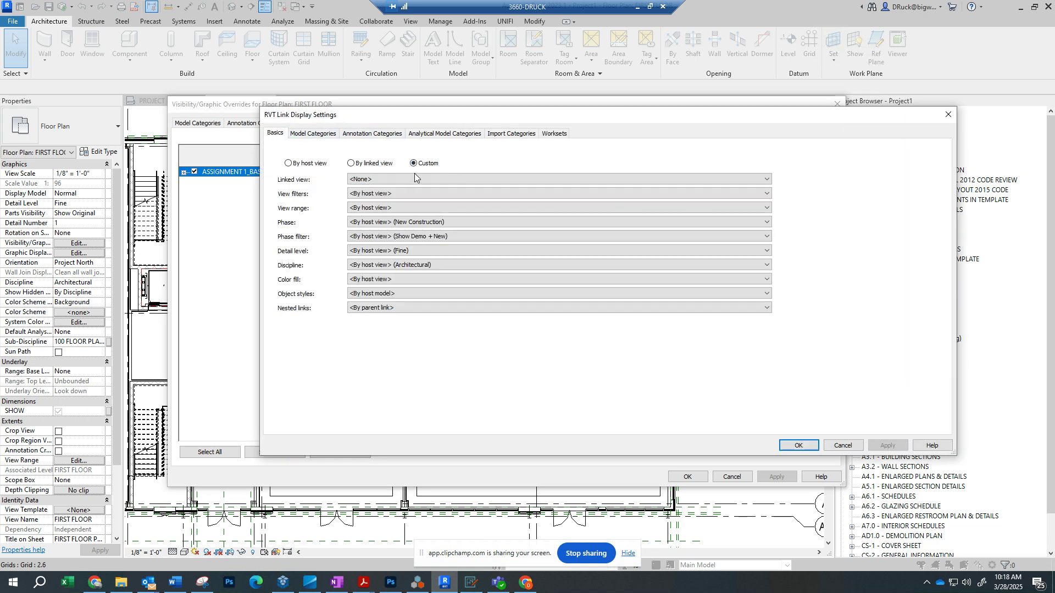
pyautogui.click(312, 135)
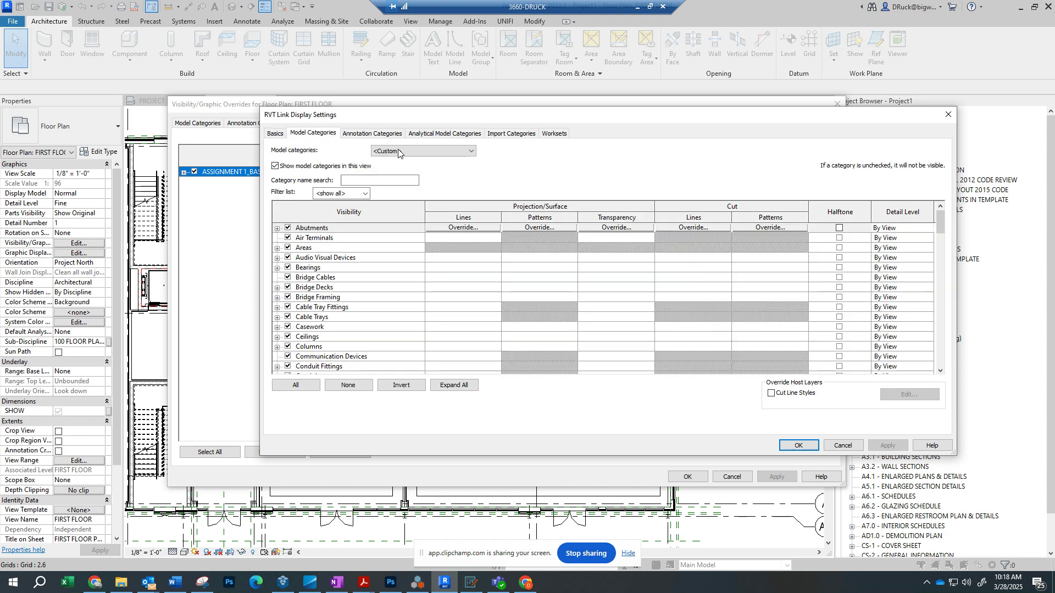
pyautogui.click(423, 152)
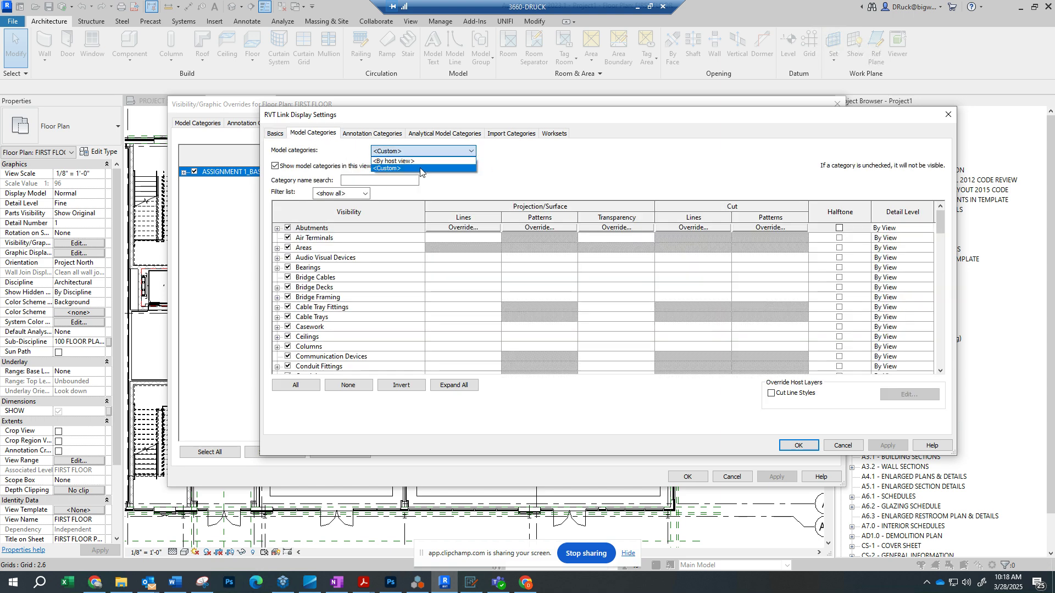
pyautogui.click(423, 171)
pyautogui.scroll(-9, 316, 339)
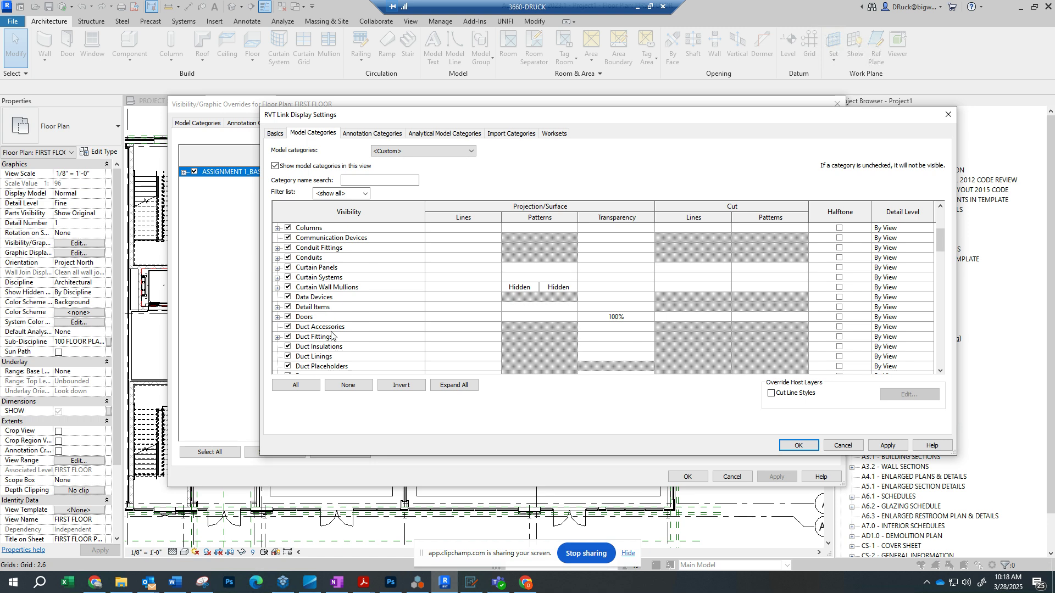
pyautogui.scroll(-1, 316, 339)
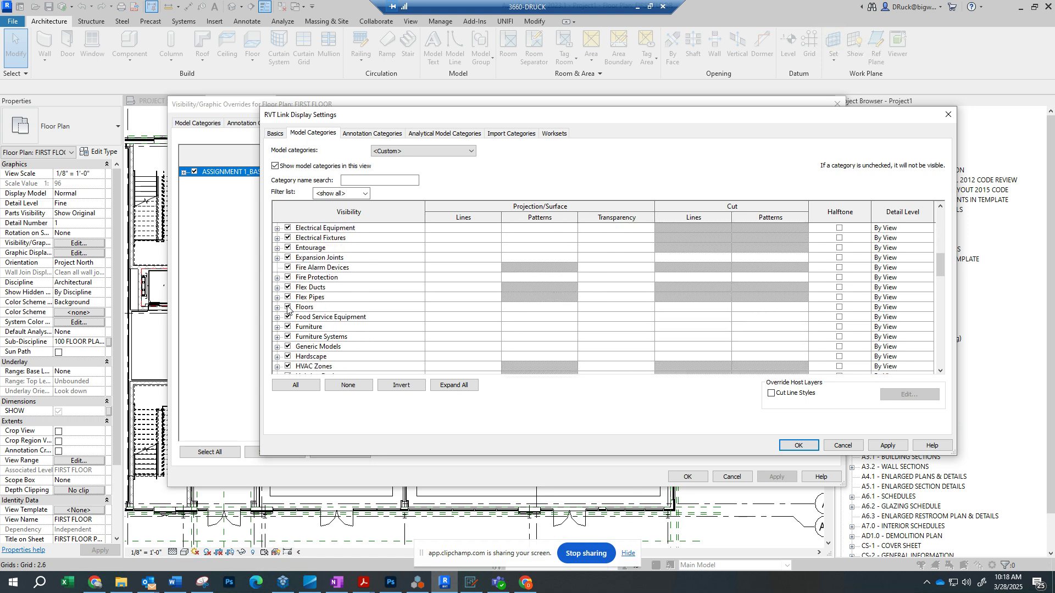
pyautogui.click(287, 308)
pyautogui.click(799, 446)
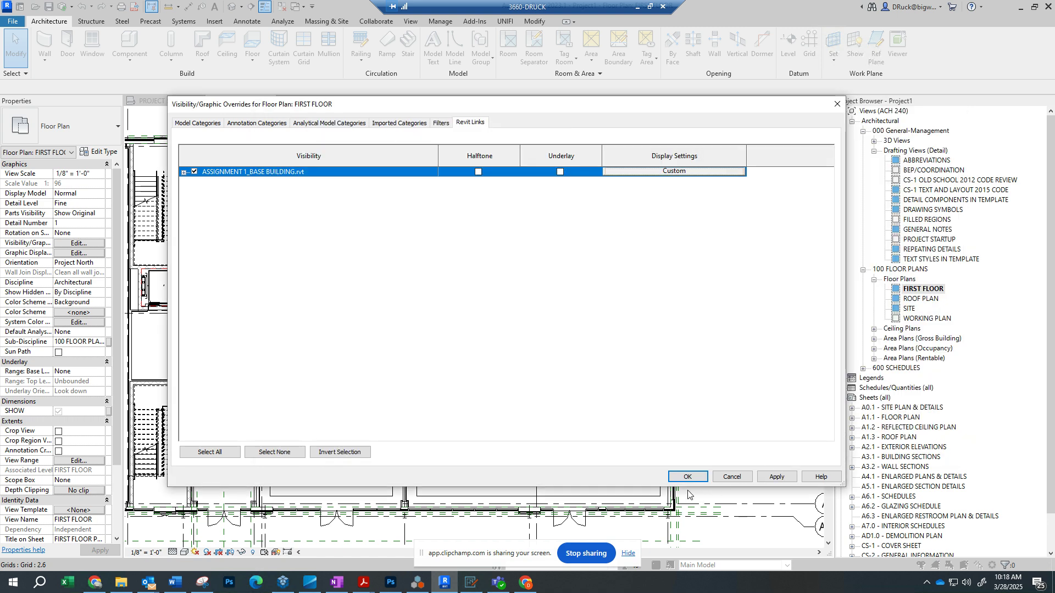
pyautogui.click(690, 478)
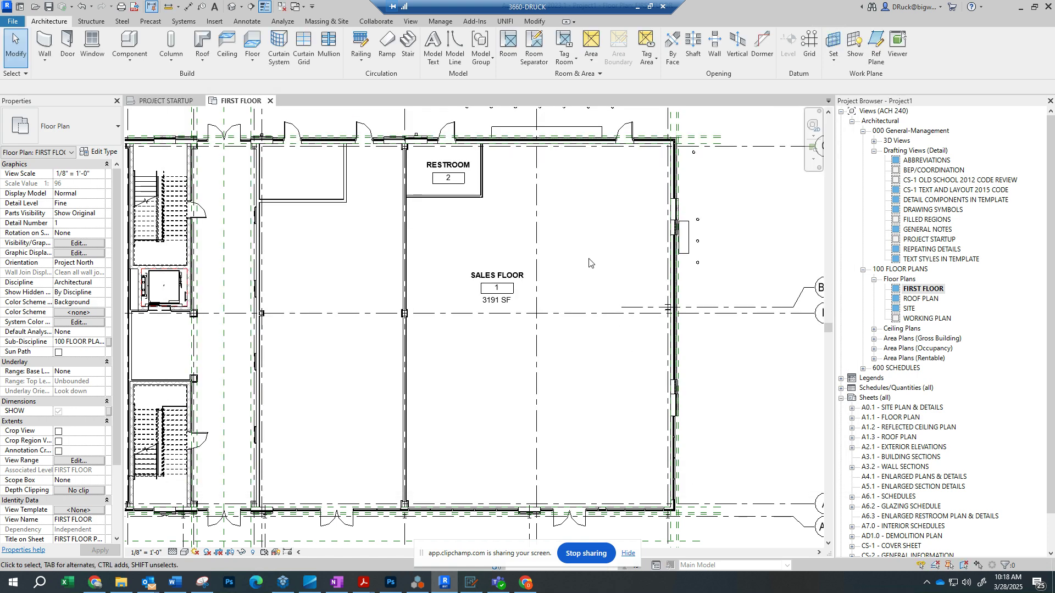
# Step: Examine the bays around the restroom and sales floor to check the plan without the linked floor outlines
pyautogui.scroll(1, 668, 213)
pyautogui.scroll(1, 559, 208)
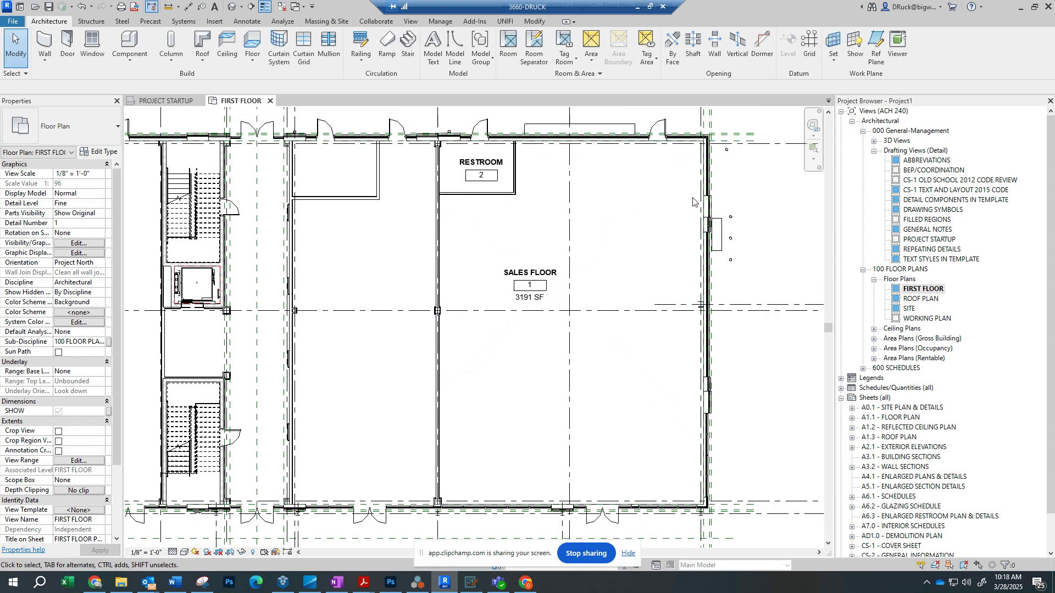
pyautogui.scroll(-1, 560, 208)
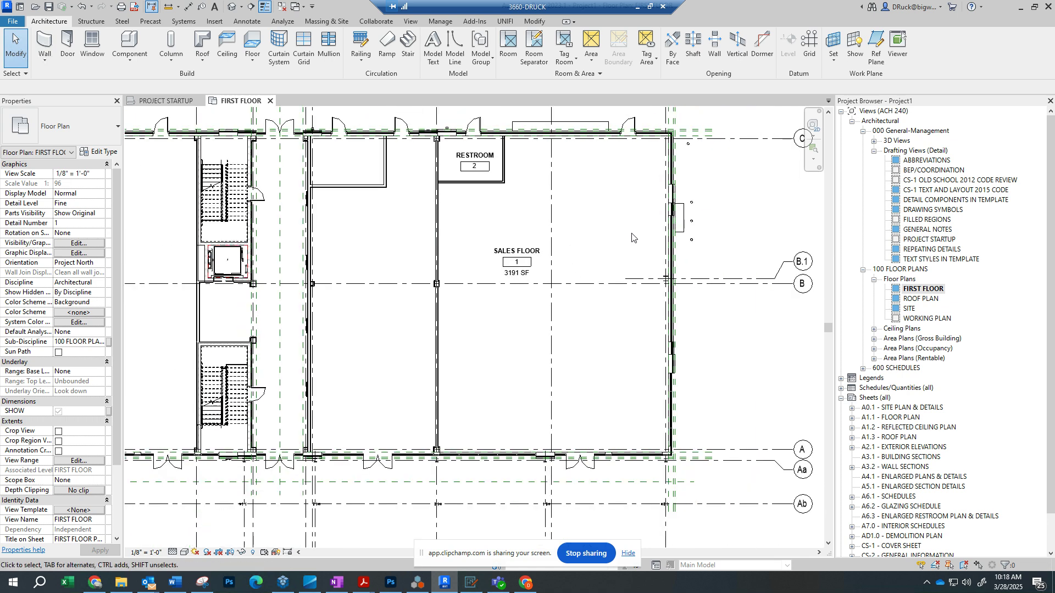
pyautogui.moveTo(613, 228); pyautogui.dragTo(616, 276, button='middle')
pyautogui.moveTo(523, 248); pyautogui.dragTo(550, 192, button='middle')
pyautogui.scroll(1, 580, 220)
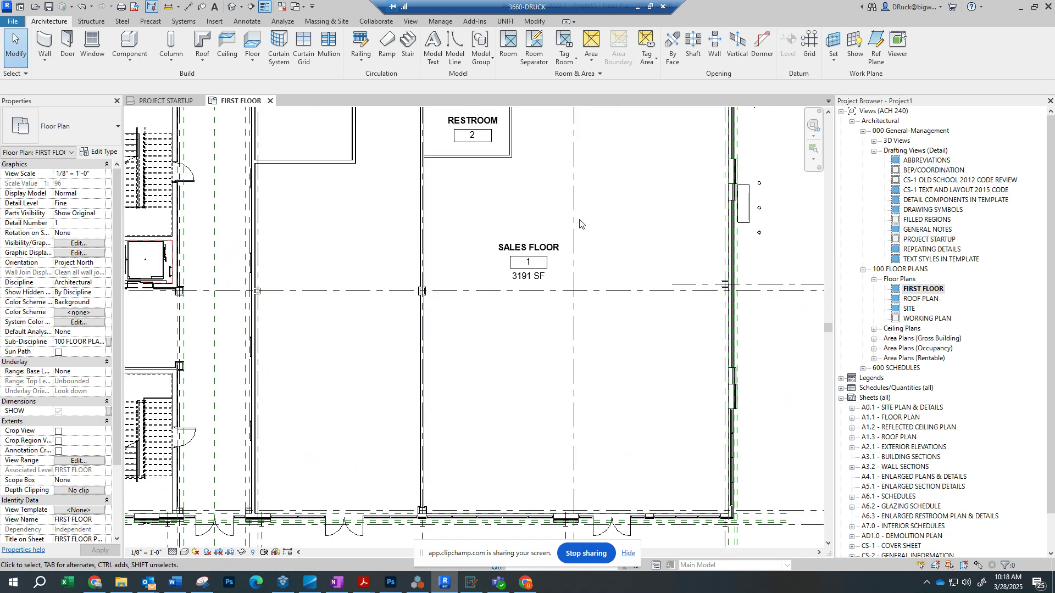
pyautogui.moveTo(643, 185); pyautogui.dragTo(579, 224, button='middle')
pyautogui.scroll(-1, 578, 224)
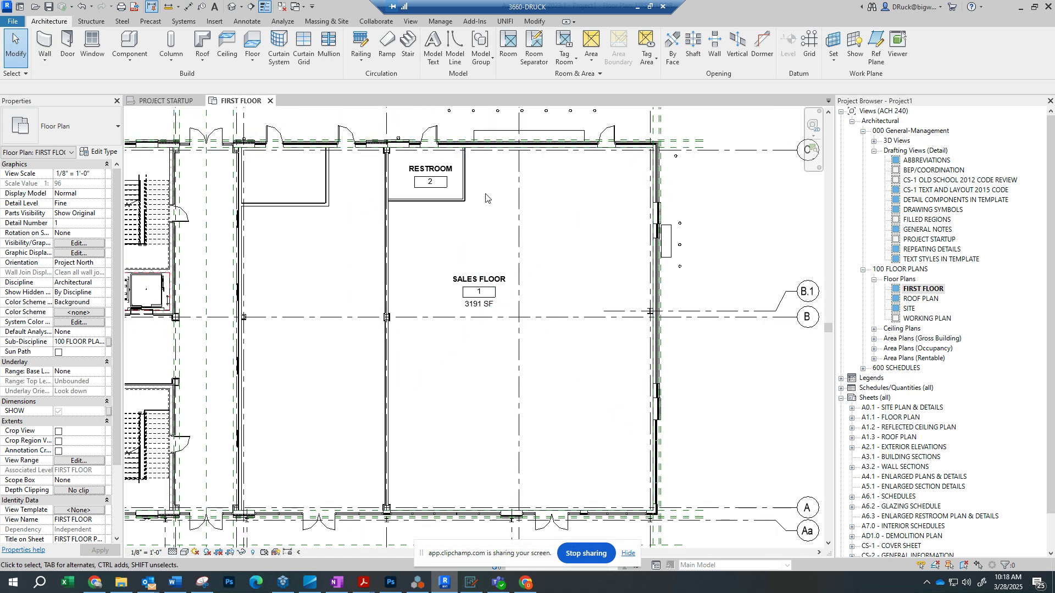